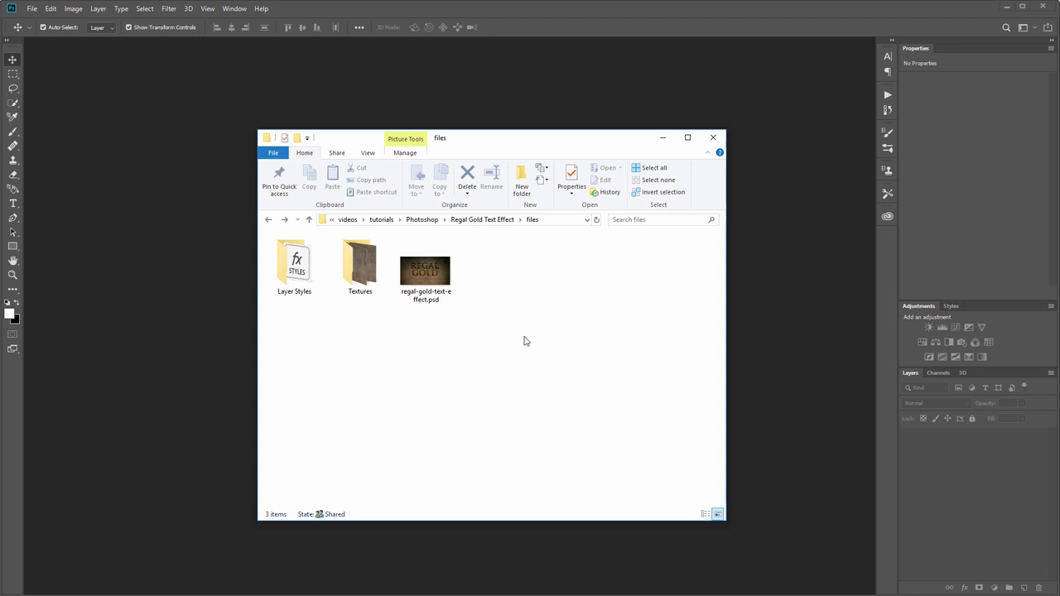
Close the Regal Gold Text Effect files folder to return to Photoshop's empty workspace.
{"action": "left_click", "coordinate": [193, 192]}
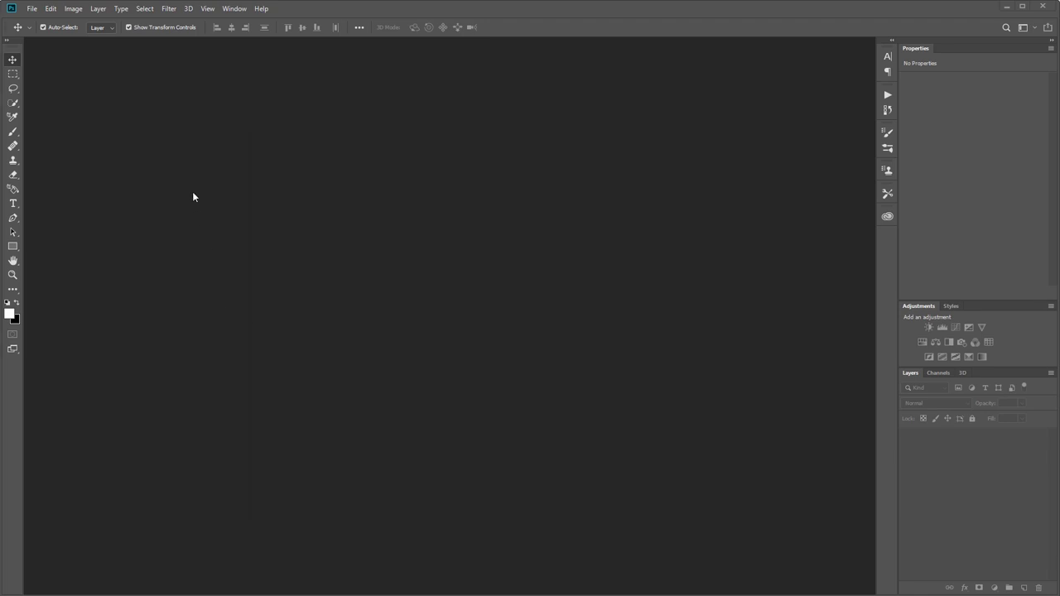
Create a new 1920×1080 document at 72 ppi resolution.
{"action": "left_click", "coordinate": [33, 10]}
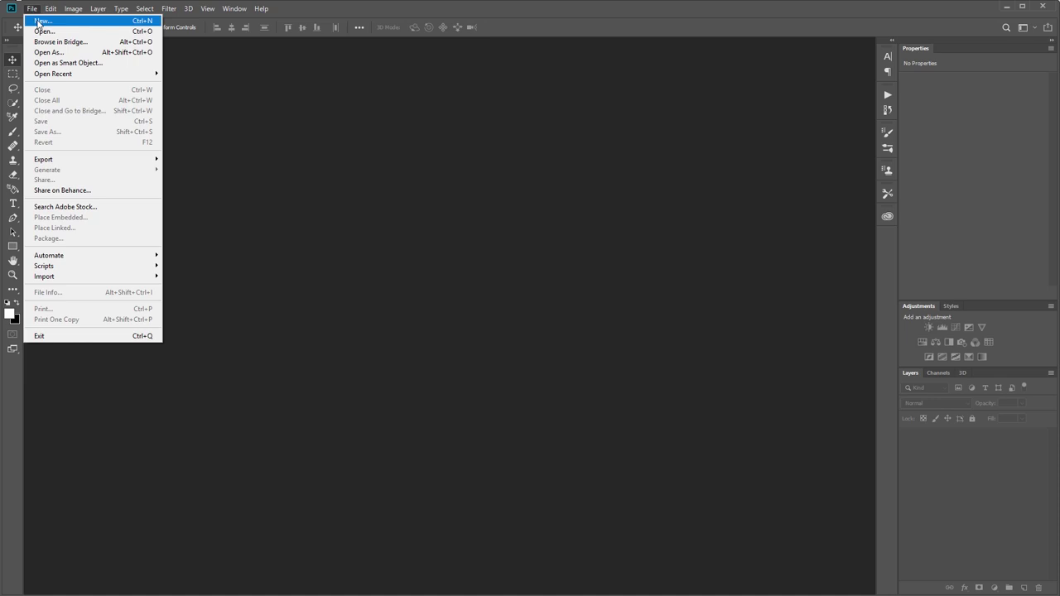
{"action": "left_click", "coordinate": [39, 20]}
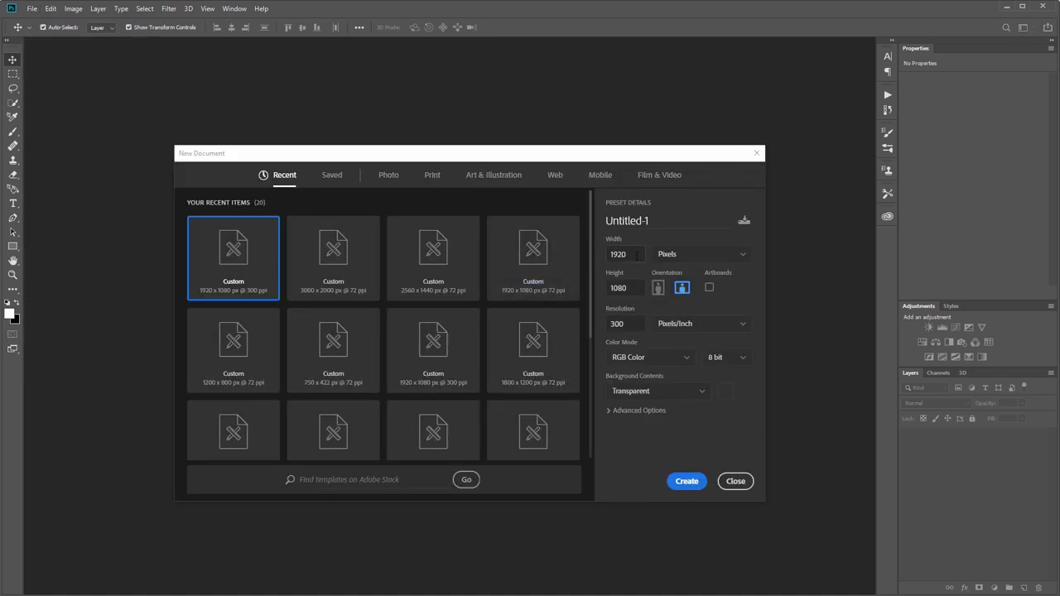
{"action": "left_click", "coordinate": [635, 254]}
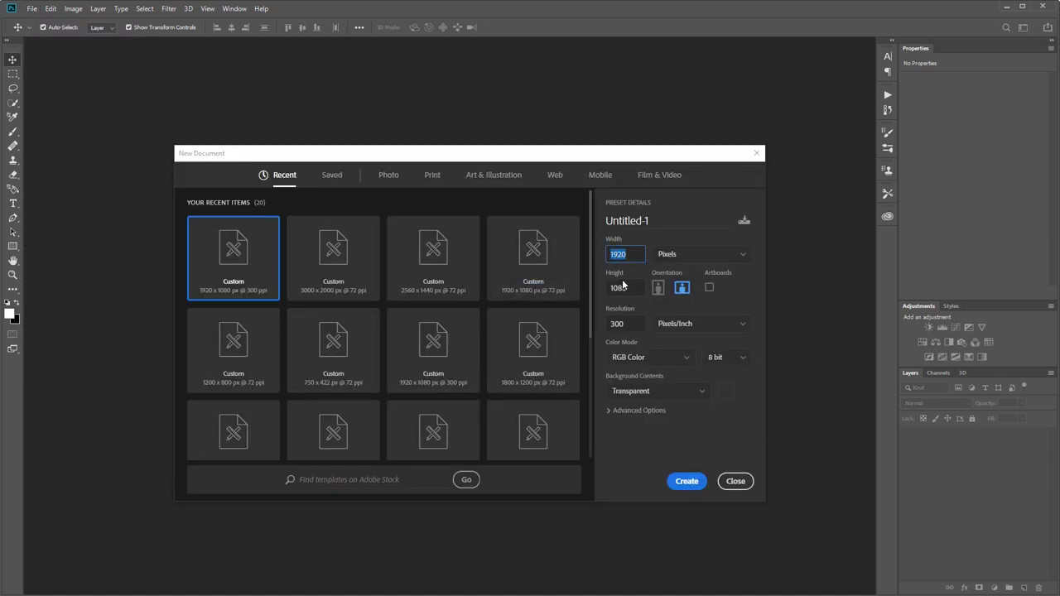
{"action": "left_click", "coordinate": [632, 324]}
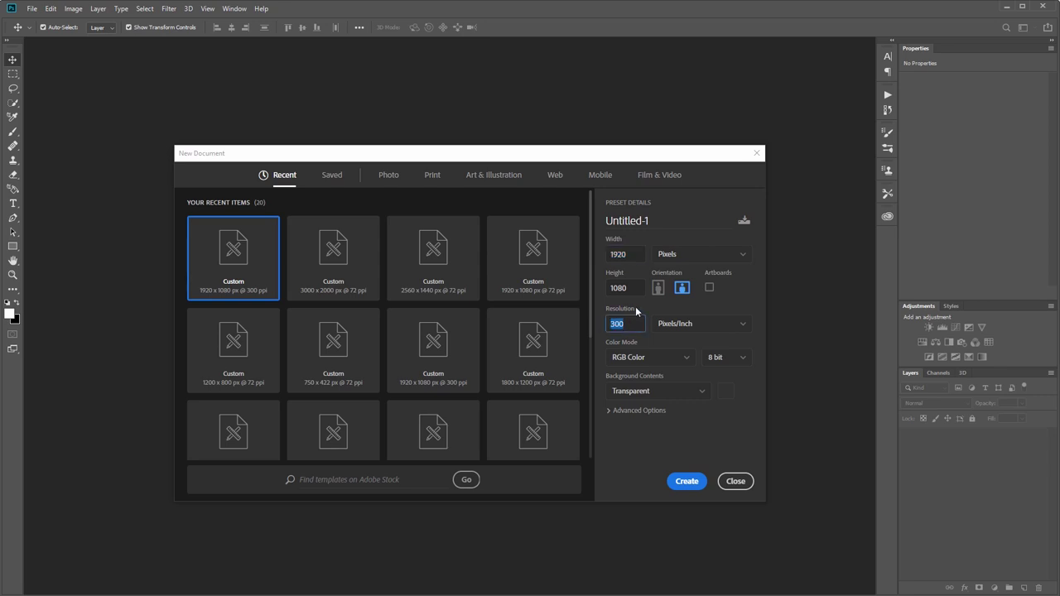
{"action": "type", "text": "72"}
{"action": "left_click", "coordinate": [681, 483]}
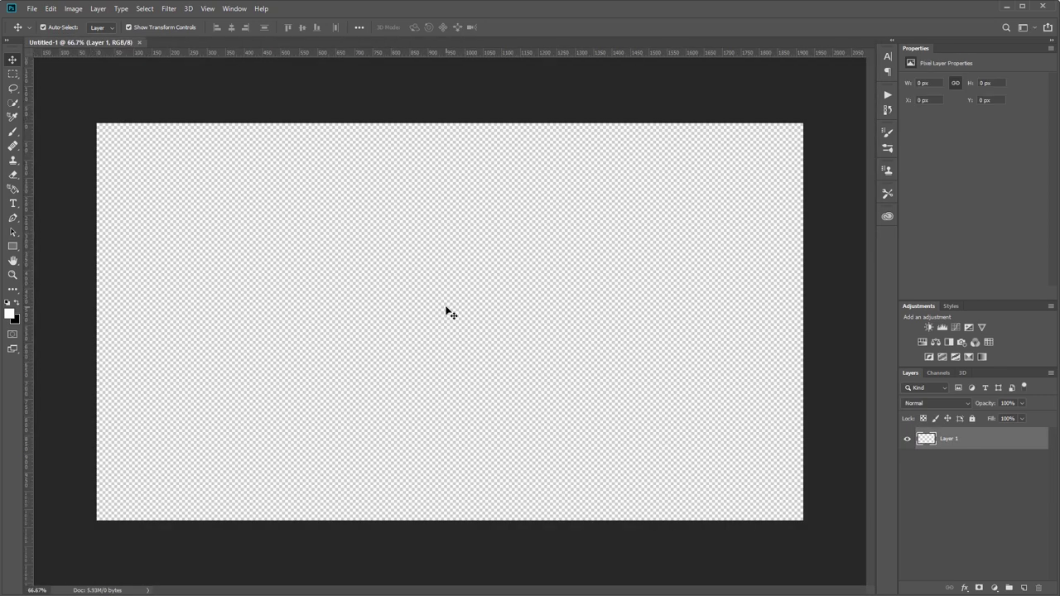
Place grunge-texture-12-1920x1080.jpg from the Textures folder onto the canvas and lock its position.
{"action": "key", "text": "alt+Tab"}
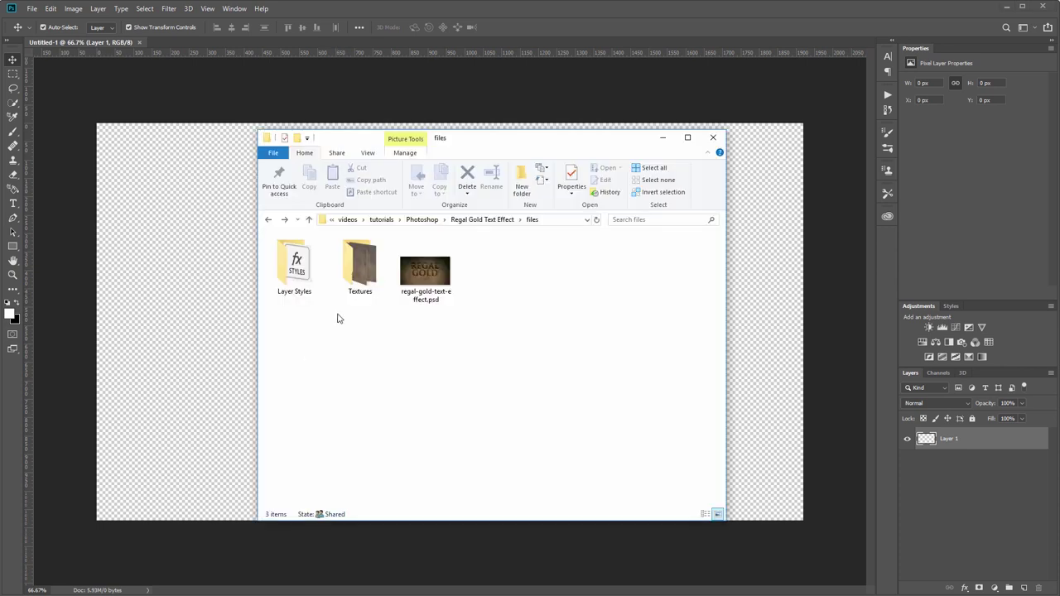
{"action": "double_click", "coordinate": [358, 264]}
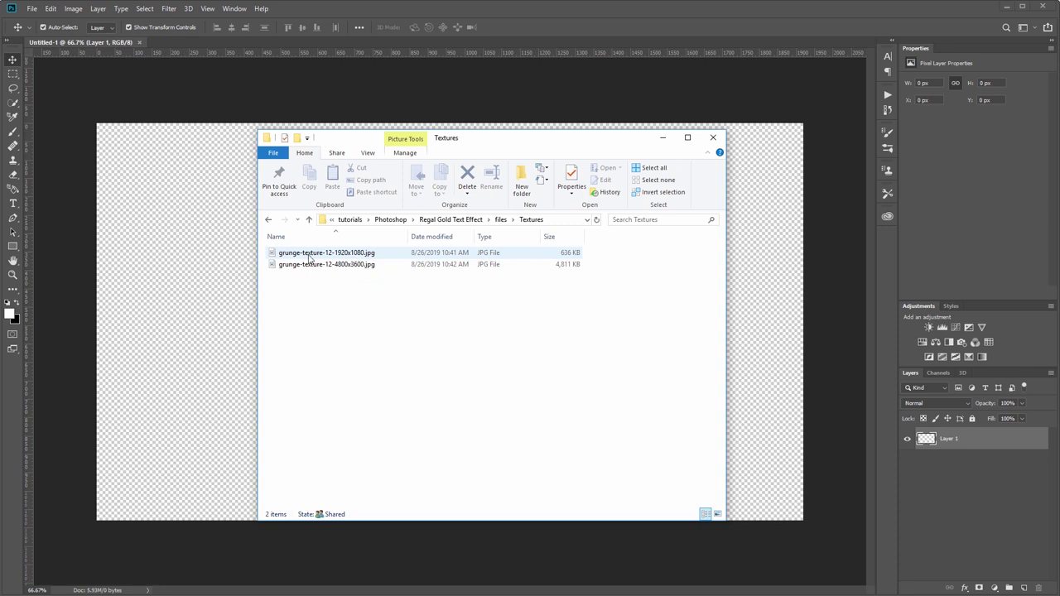
{"action": "left_click", "coordinate": [327, 254]}
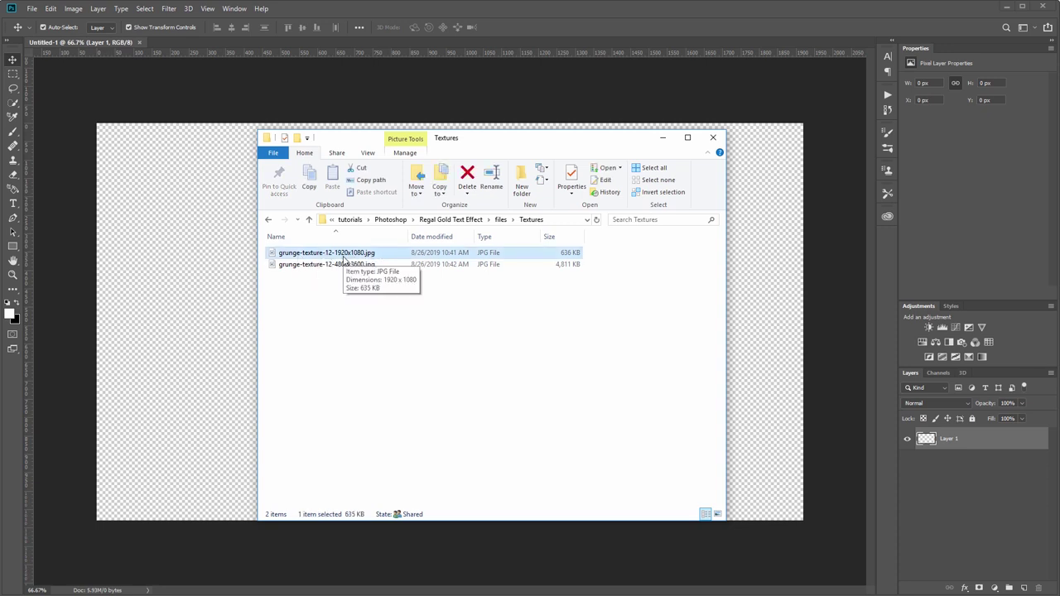
{"action": "left_click_drag", "start_coordinate": [347, 257], "coordinate": [216, 263]}
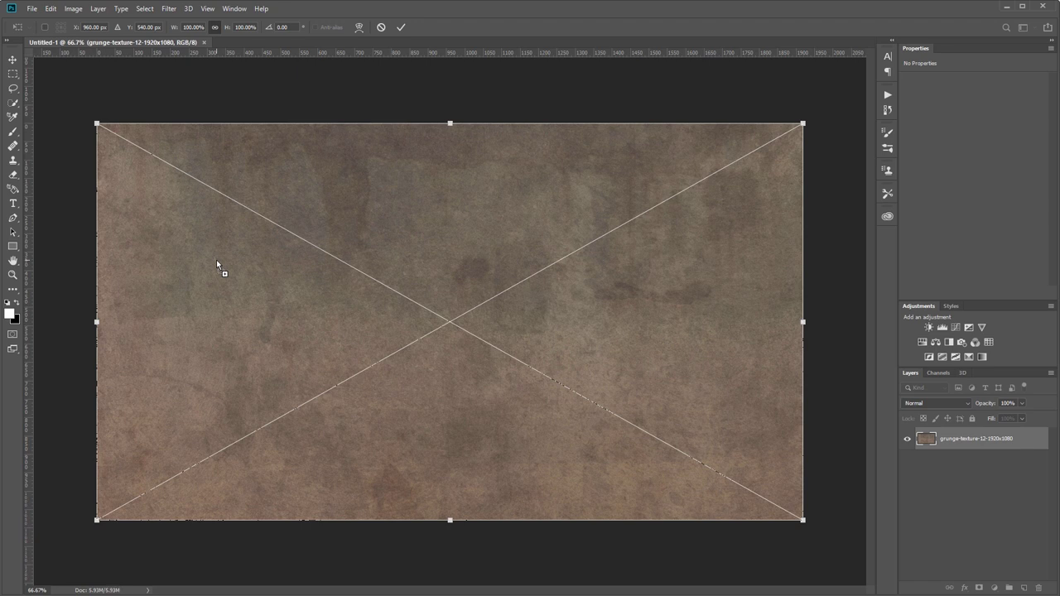
{"action": "key", "text": "Return"}
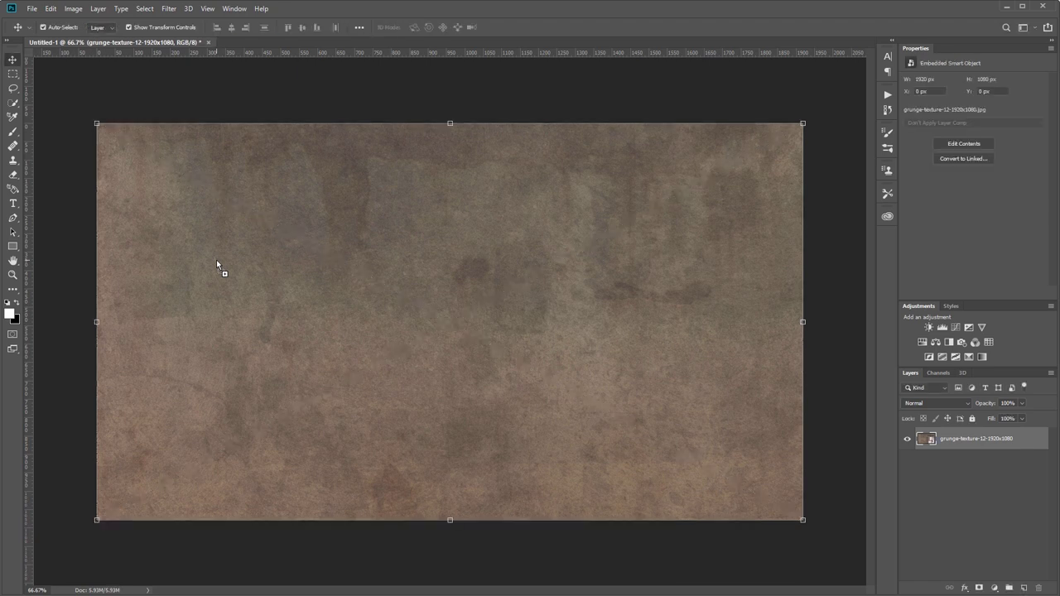
{"action": "left_click", "coordinate": [948, 418]}
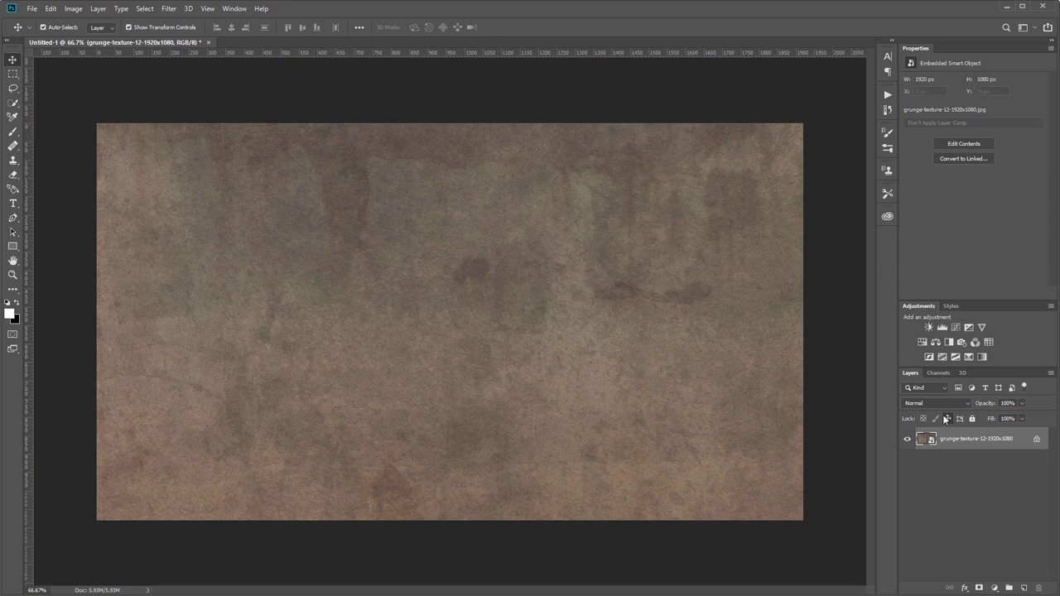
Add a Curves layer with lowered mid-tones and set the Brush to 0% hardness.
{"action": "left_click", "coordinate": [958, 329]}
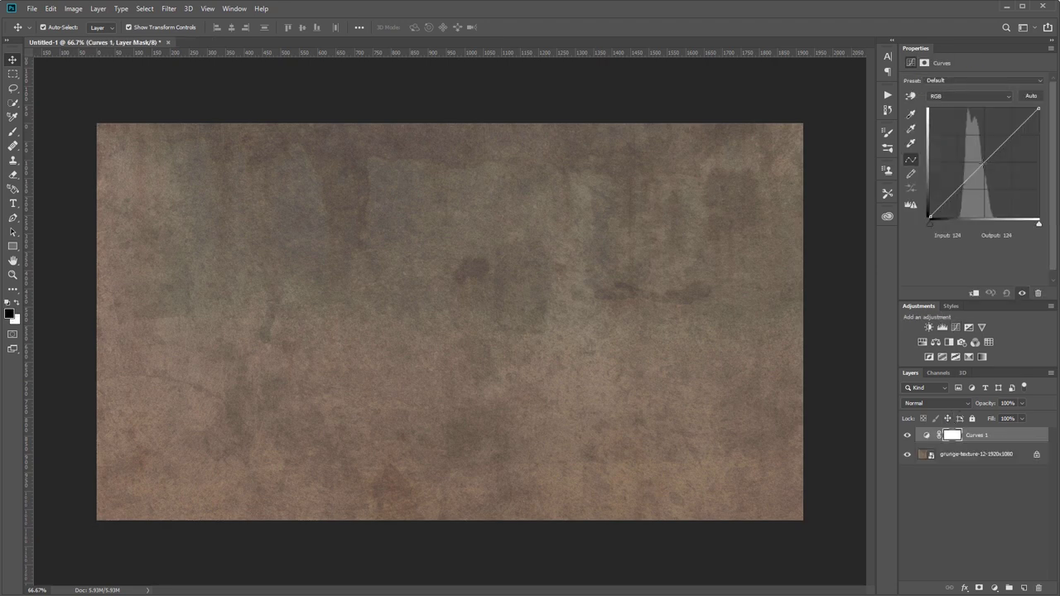
{"action": "left_click_drag", "start_coordinate": [994, 154], "coordinate": [996, 178]}
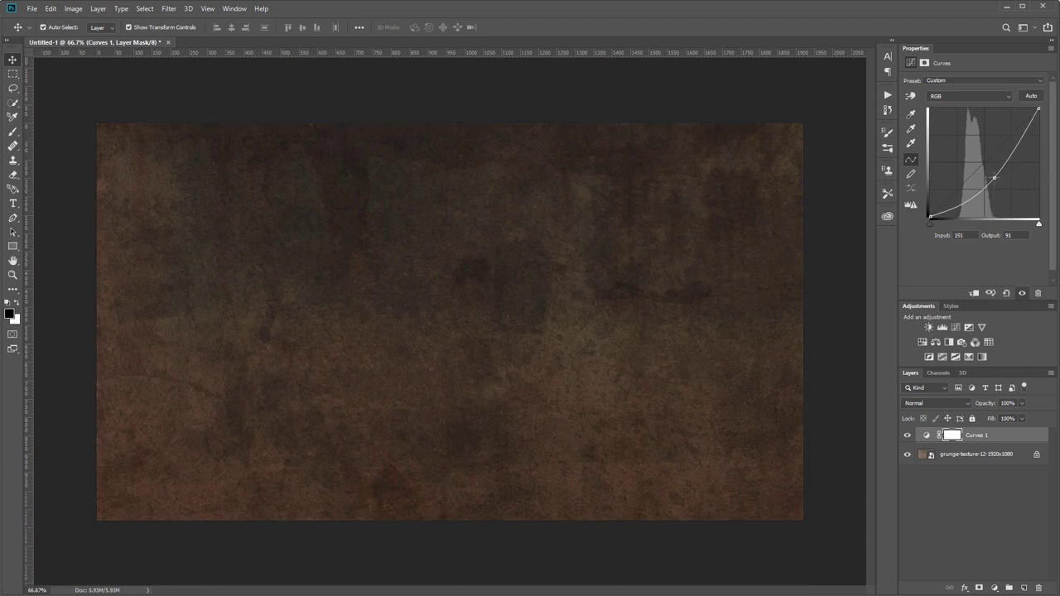
{"action": "left_click", "coordinate": [13, 132]}
{"action": "right_click", "coordinate": [393, 220]}
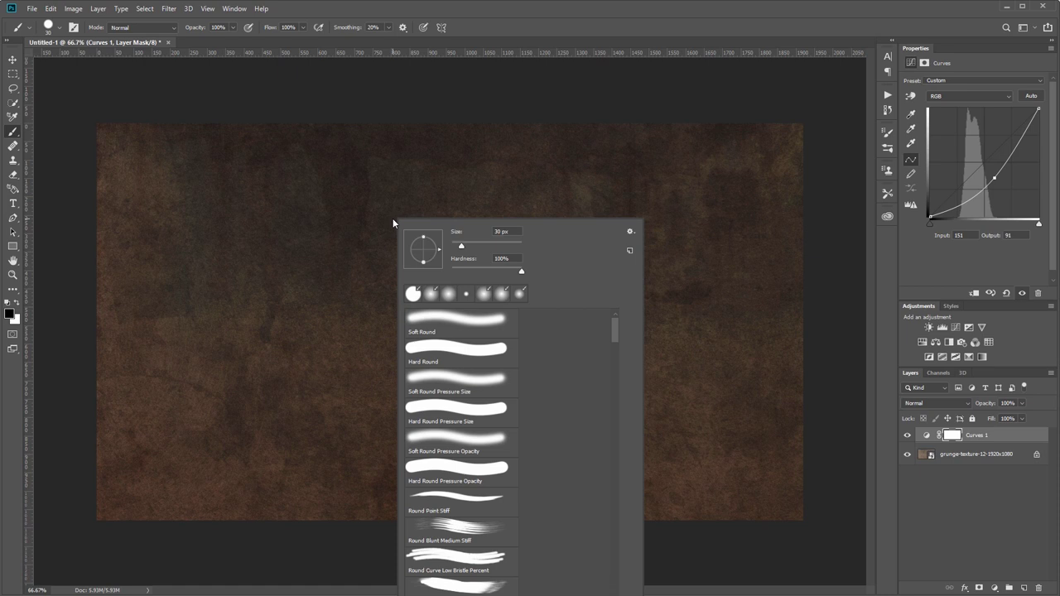
{"action": "left_click_drag", "start_coordinate": [471, 270], "coordinate": [452, 272]}
{"action": "key", "text": "Return"}
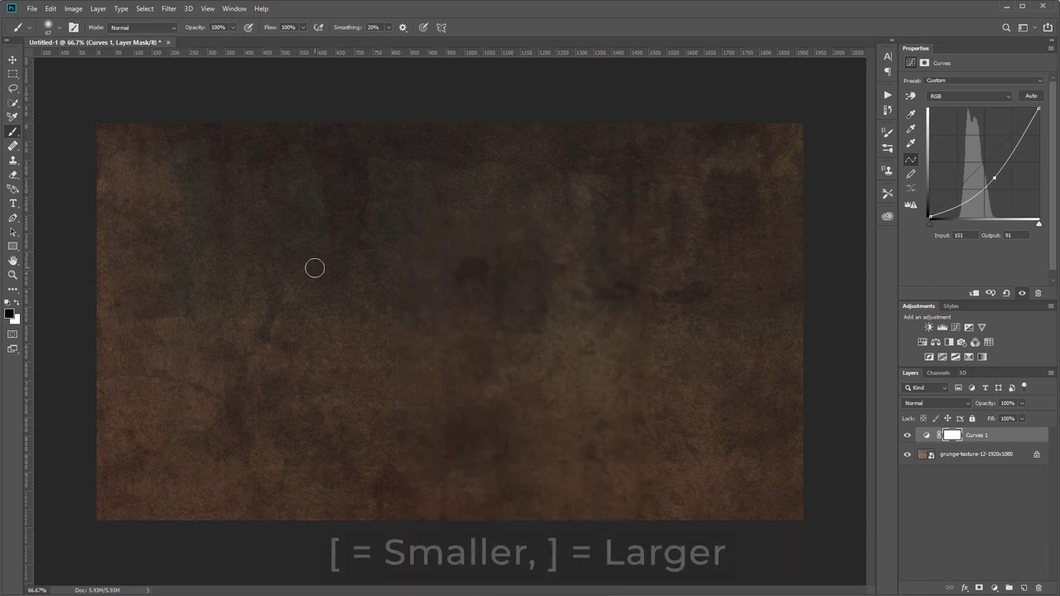
Paint black with a 1300 px soft brush over the mask's lower centre to let light through.
{"action": "key", "text": "bracketright"}
{"action": "key", "text": "bracketright"}
{"action": "key", "text": "bracketright"}
{"action": "key", "text": "bracketright"}
{"action": "key", "text": "bracketright"}
{"action": "key", "text": "bracketright"}
{"action": "key", "text": "bracketright"}
{"action": "key", "text": "bracketright"}
{"action": "key", "text": "bracketright"}
{"action": "key", "text": "bracketright"}
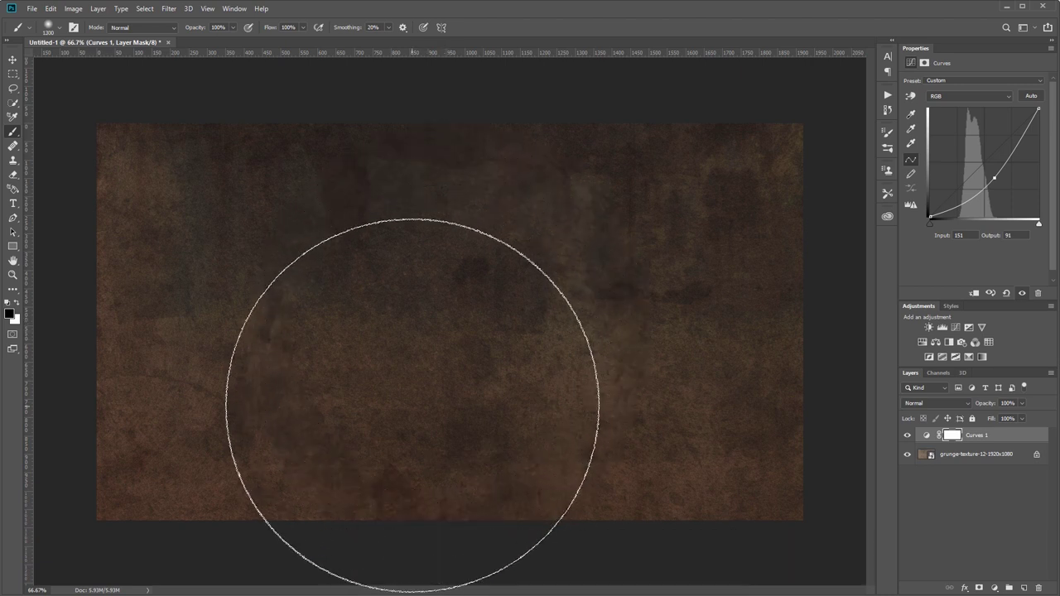
{"action": "key", "text": "bracketright"}
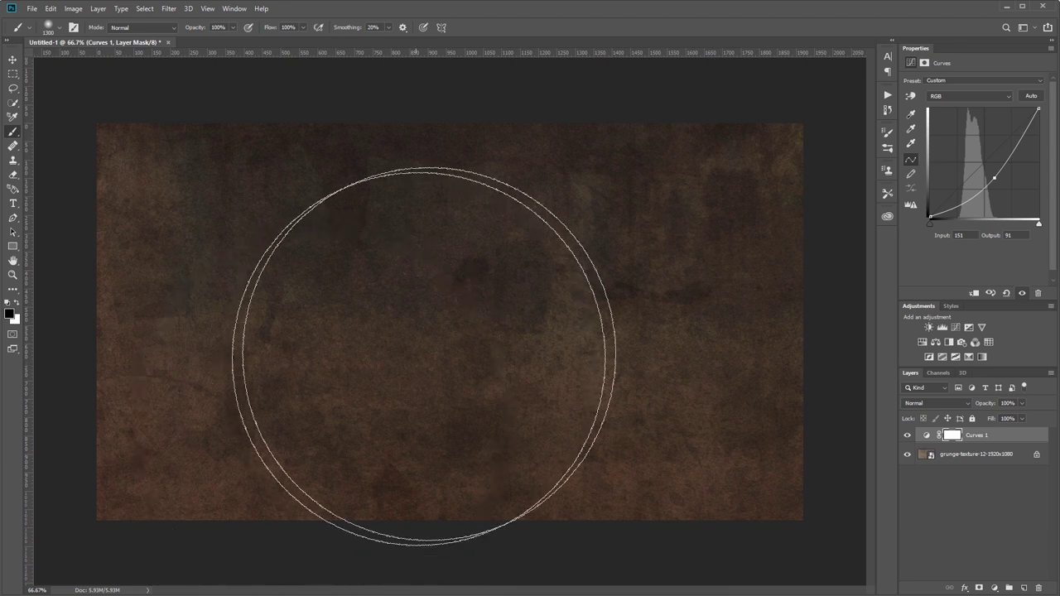
{"action": "mouse_move", "coordinate": [415, 390]}
{"action": "left_mouse_down"}
{"action": "mouse_move", "coordinate": [383, 422]}
{"action": "mouse_move", "coordinate": [386, 376]}
{"action": "mouse_move", "coordinate": [437, 353]}
{"action": "mouse_move", "coordinate": [514, 361]}
{"action": "mouse_move", "coordinate": [547, 415]}
{"action": "mouse_move", "coordinate": [414, 392]}
{"action": "mouse_move", "coordinate": [365, 423]}
{"action": "mouse_move", "coordinate": [389, 382]}
{"action": "mouse_move", "coordinate": [434, 403]}
{"action": "left_mouse_up"}
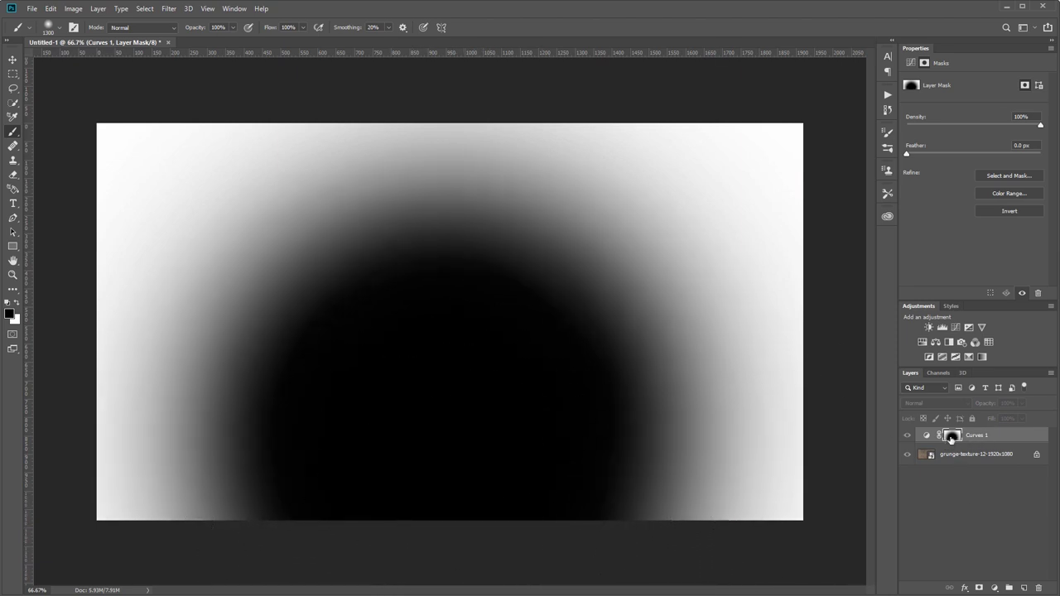
{"action": "left_click", "coordinate": [951, 437], "text": "alt"}
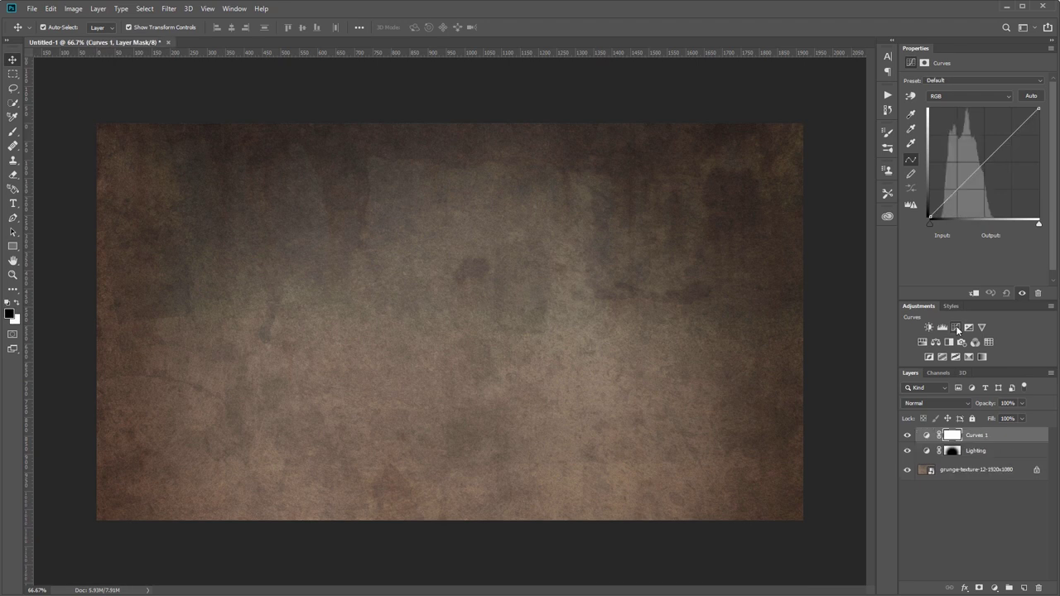
Lower the Curves 1 mid-tones and brush black over its mask centre, keeping the edges dark.
{"action": "mouse_move", "coordinate": [993, 154]}
{"action": "left_mouse_down"}
{"action": "mouse_move", "coordinate": [994, 188]}
{"action": "mouse_move", "coordinate": [993, 173]}
{"action": "left_mouse_up"}
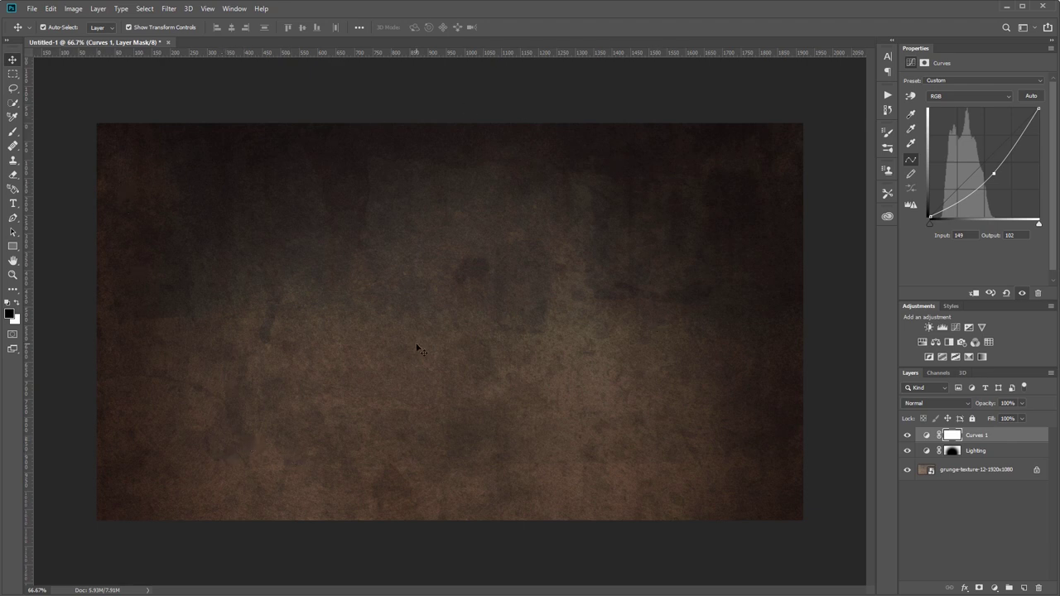
{"action": "key", "text": "b"}
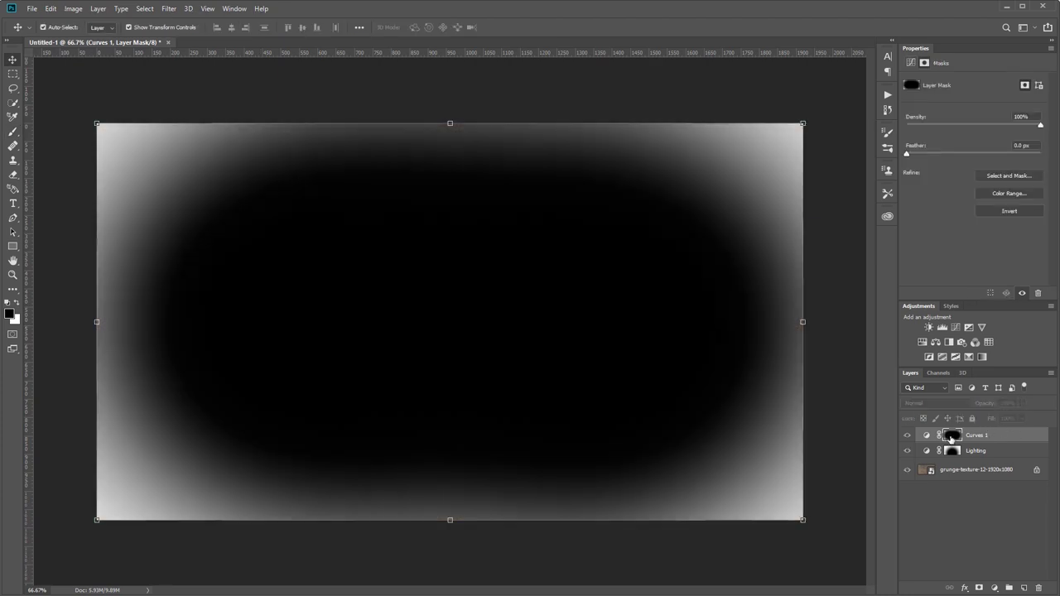
{"action": "left_click", "coordinate": [951, 437], "text": "alt"}
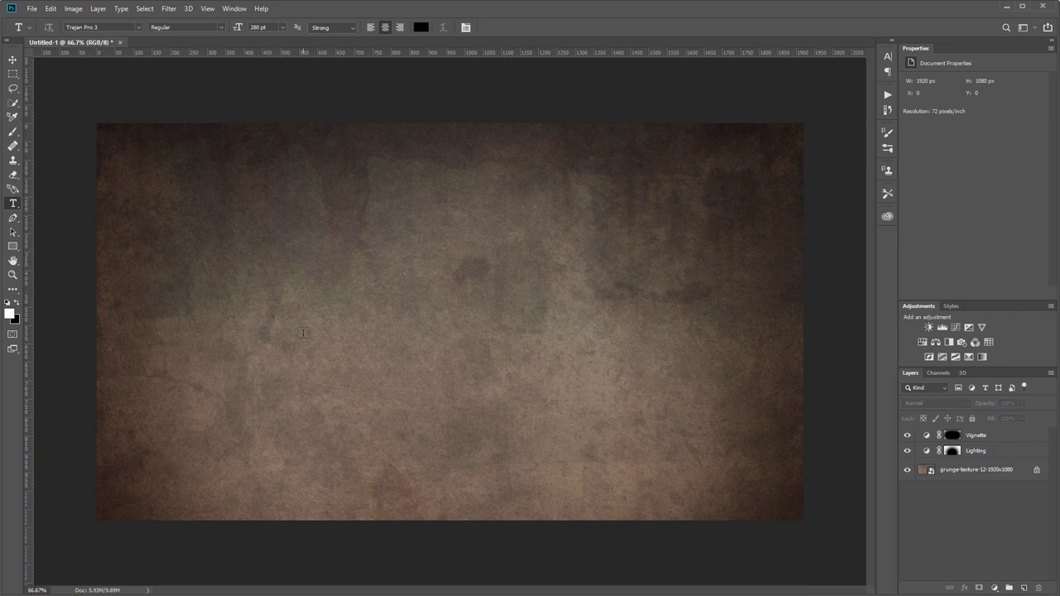
Type REGAL, move it up toward the canvas centre, and keep Strong anti-aliasing.
{"action": "left_click", "coordinate": [338, 338]}
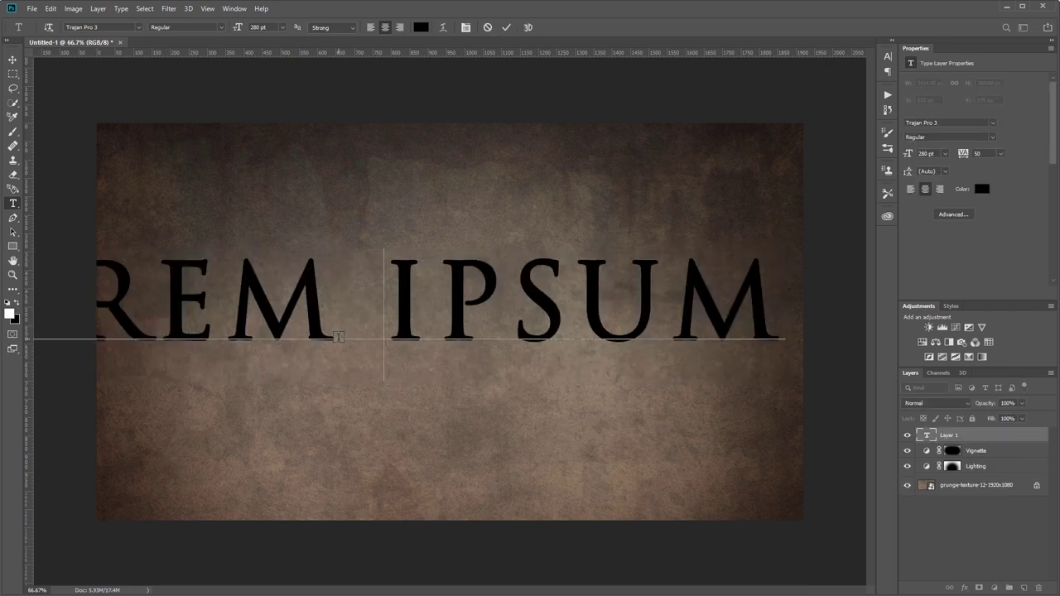
{"action": "type", "text": "Regal"}
{"action": "key", "text": "ctrl+Return"}
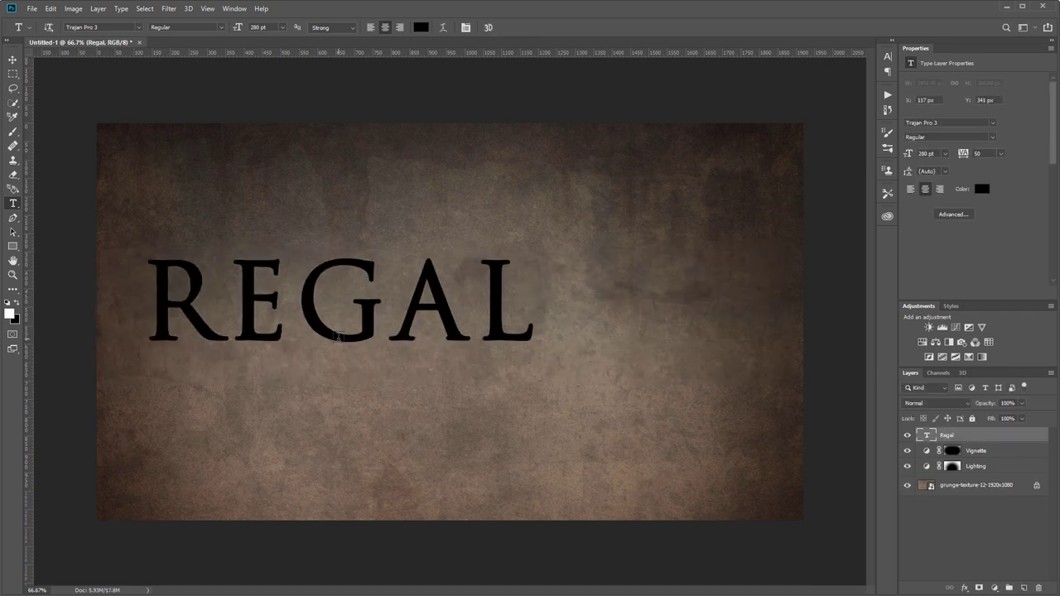
{"action": "key", "text": "v"}
{"action": "left_click_drag", "start_coordinate": [307, 313], "coordinate": [416, 283]}
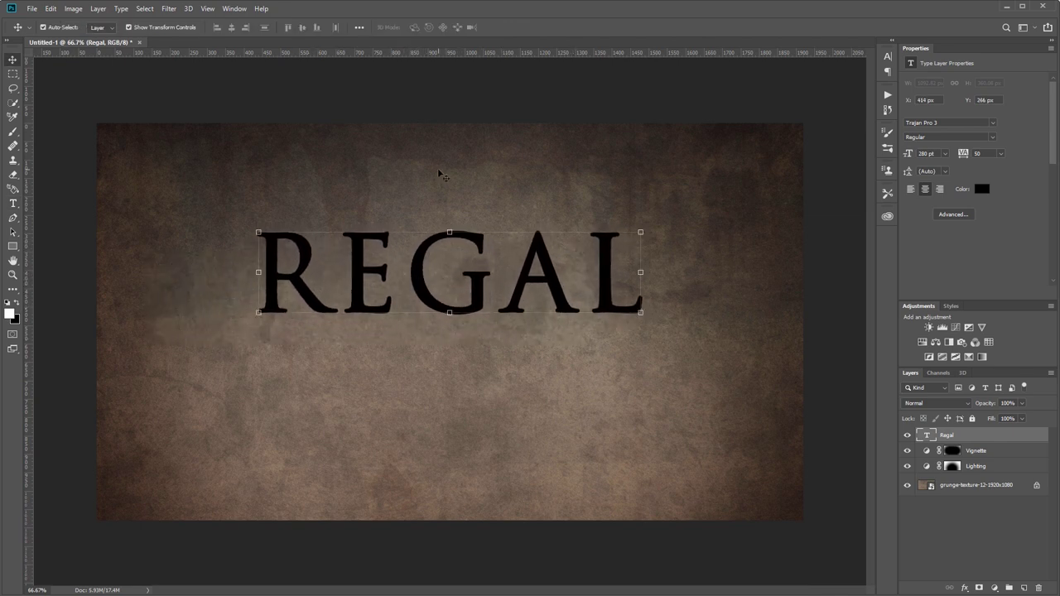
{"action": "left_click", "coordinate": [887, 59]}
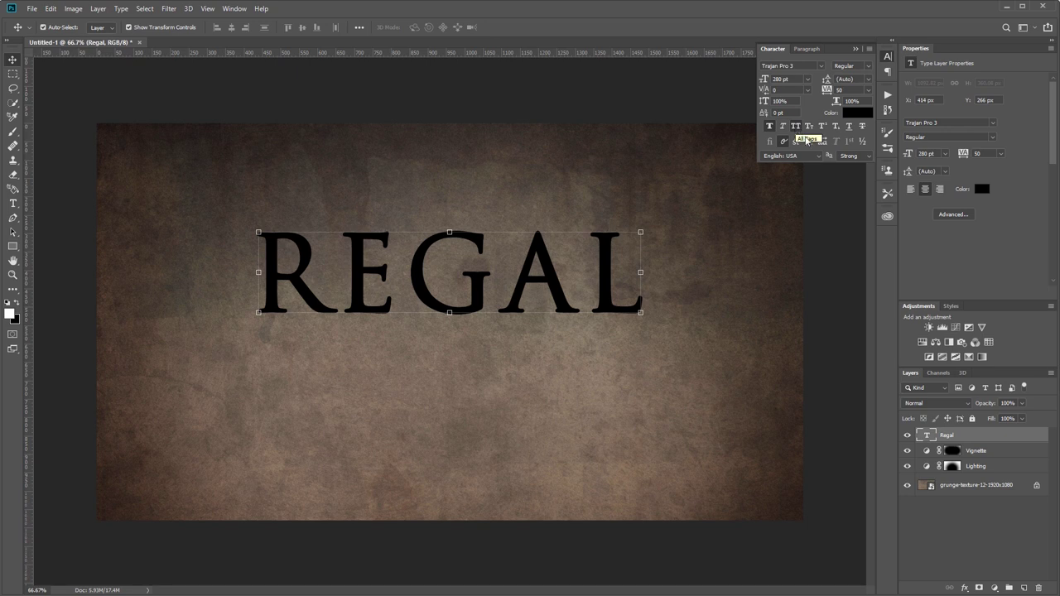
{"action": "left_click", "coordinate": [849, 156]}
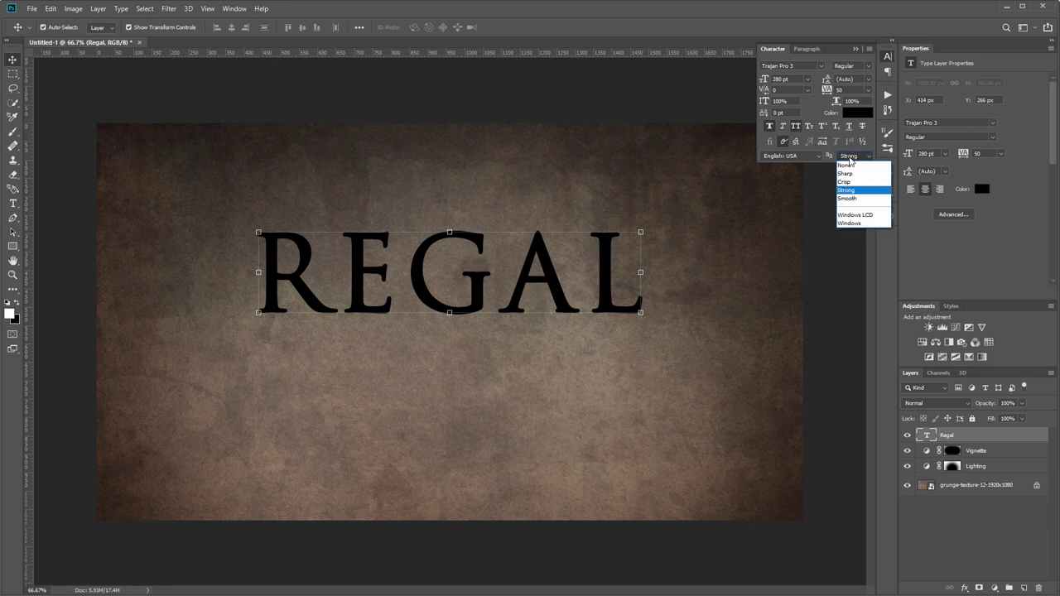
{"action": "left_click", "coordinate": [845, 191]}
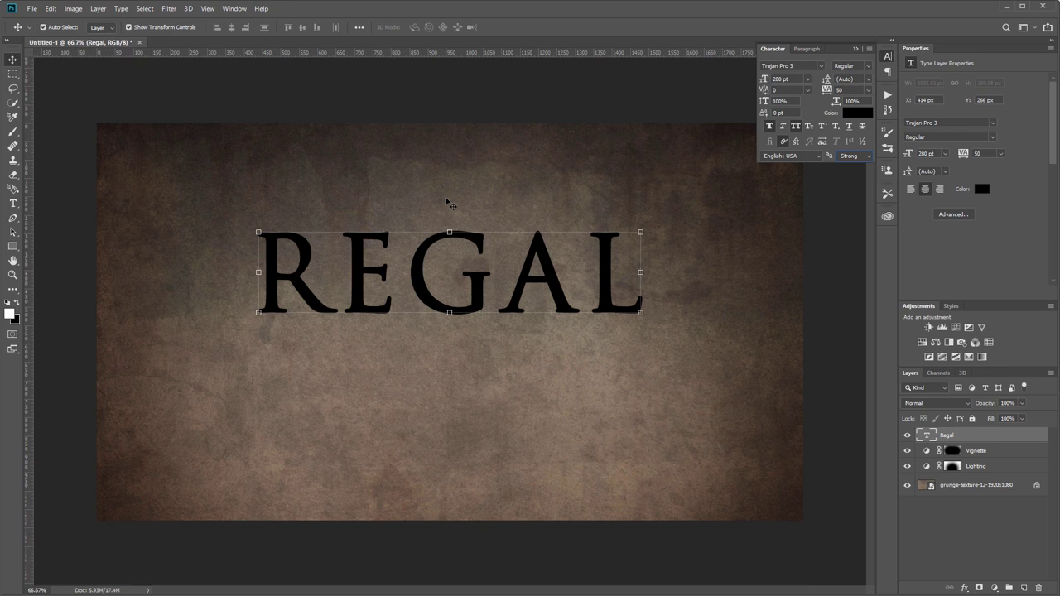
Duplicate the REGAL layer below the original, retype it as GOLD, then reselect REGAL.
{"action": "key", "text": "ctrl+j"}
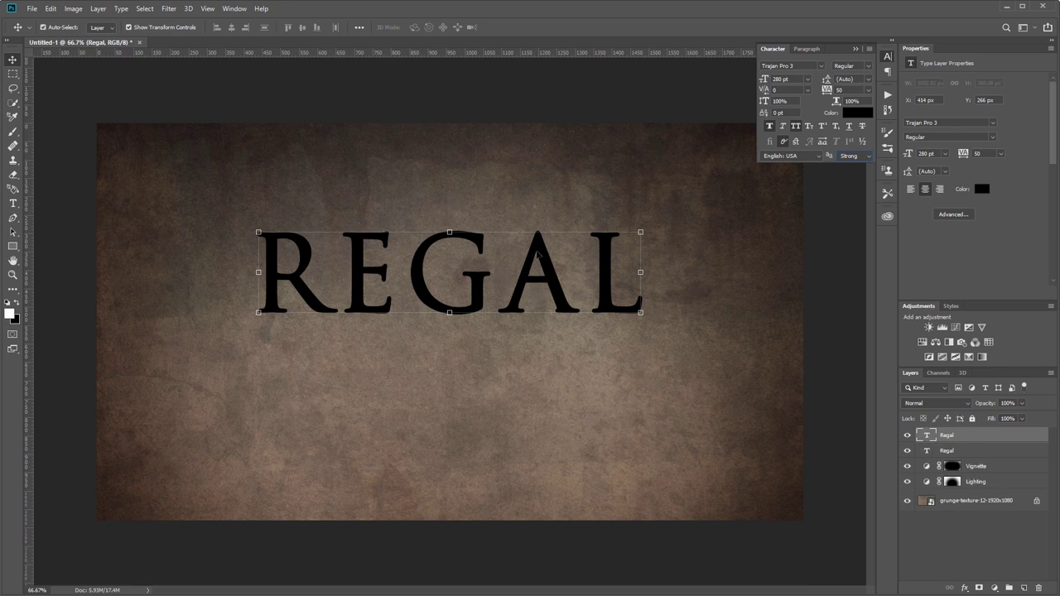
{"action": "left_click_drag", "start_coordinate": [537, 255], "coordinate": [513, 378]}
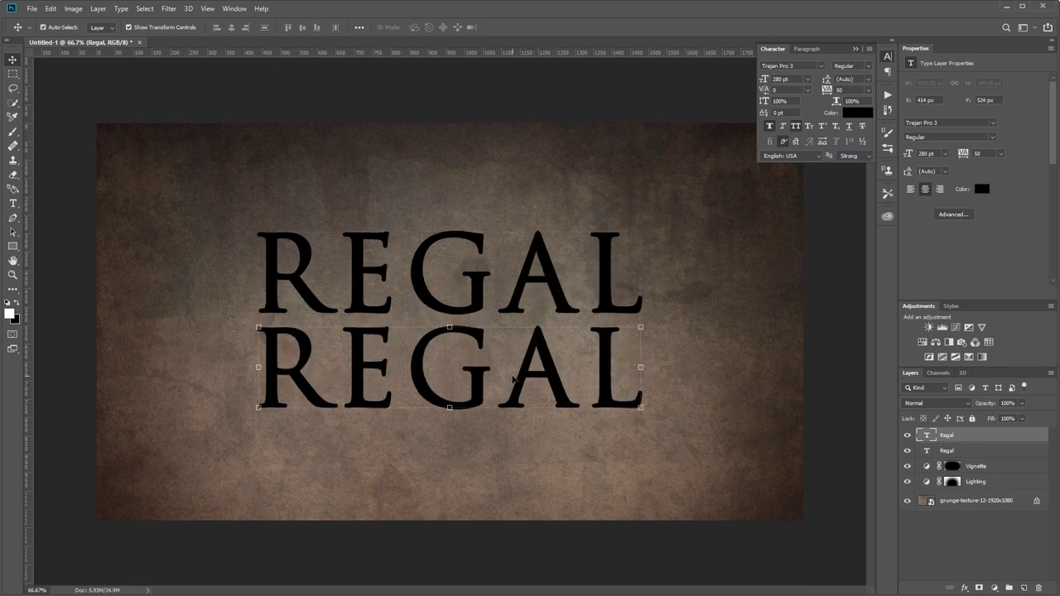
{"action": "key", "text": "t"}
{"action": "double_click", "coordinate": [624, 366]}
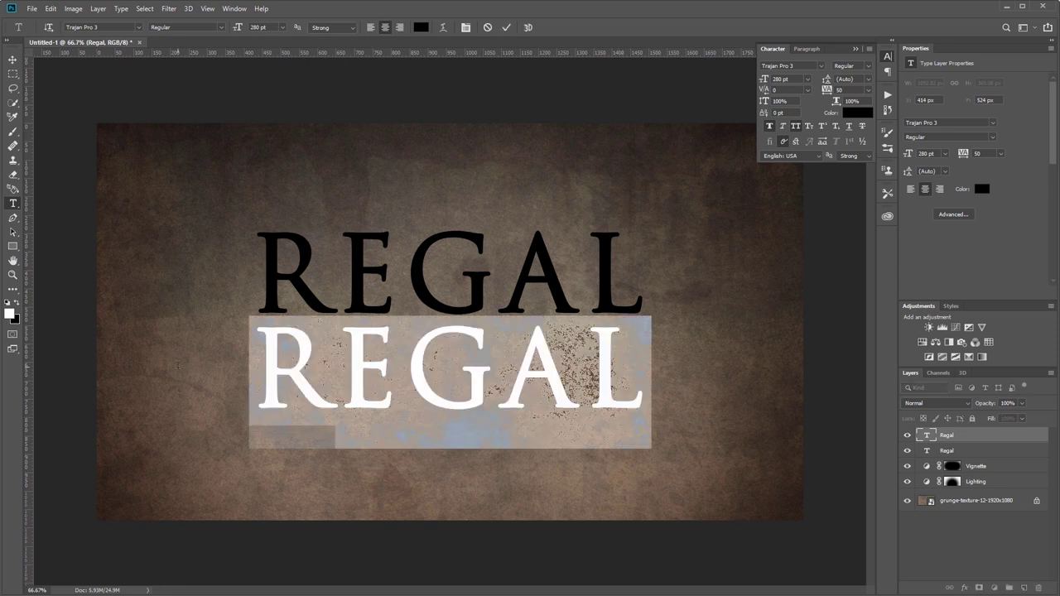
{"action": "type", "text": "GOLD"}
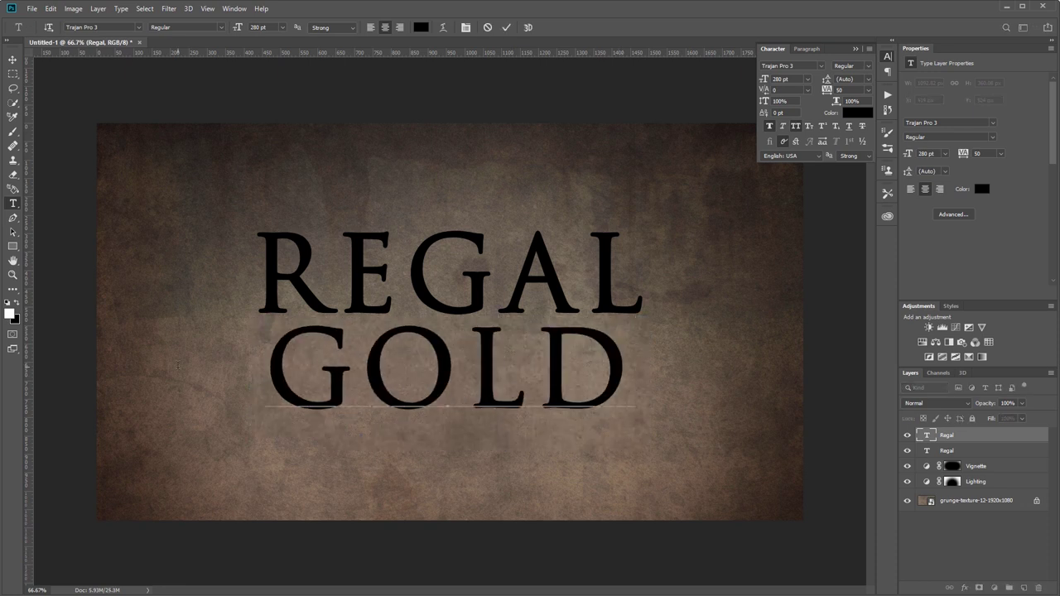
{"action": "key", "text": "ctrl+Return"}
{"action": "key", "text": "v"}
{"action": "left_click", "coordinate": [547, 263]}
{"action": "left_click", "coordinate": [479, 239]}
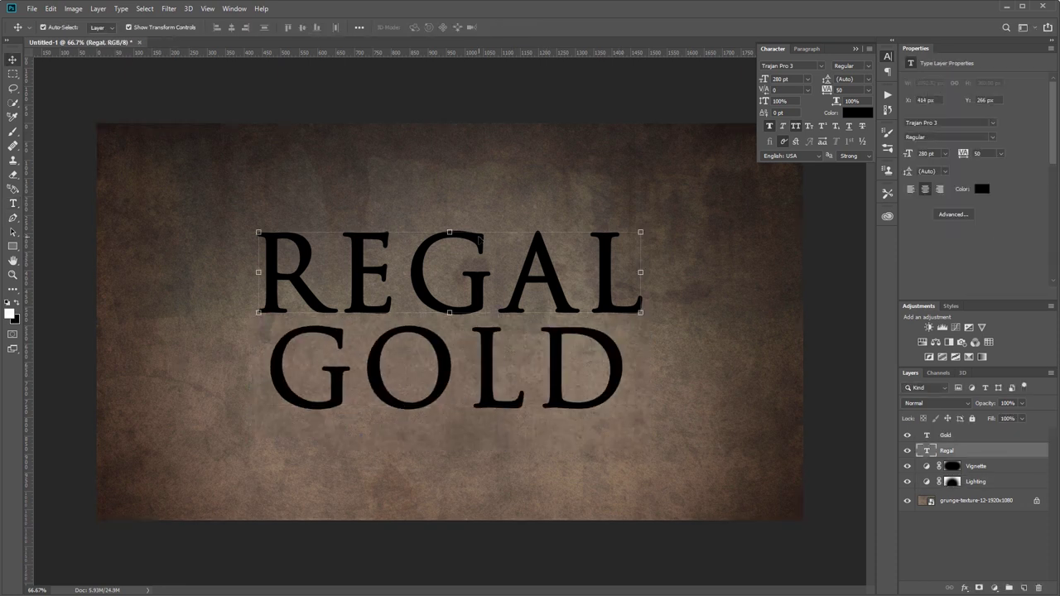
Enable a Chisel Hard Inner Bevel on REGAL with 135% depth, 250 px size and 42° altitude.
{"action": "double_click", "coordinate": [970, 451]}
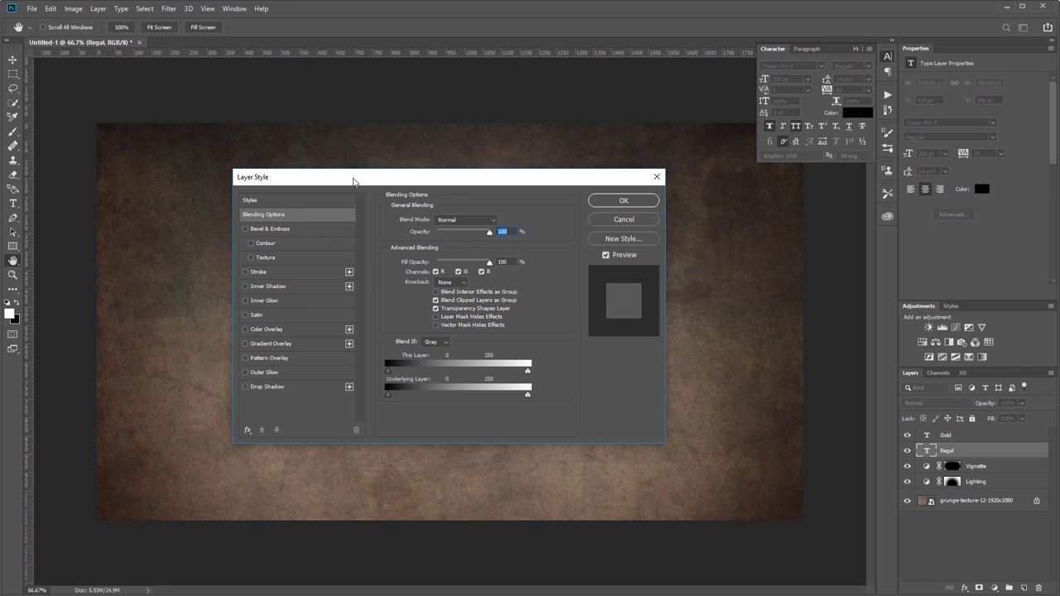
{"action": "left_click_drag", "start_coordinate": [355, 182], "coordinate": [654, 179]}
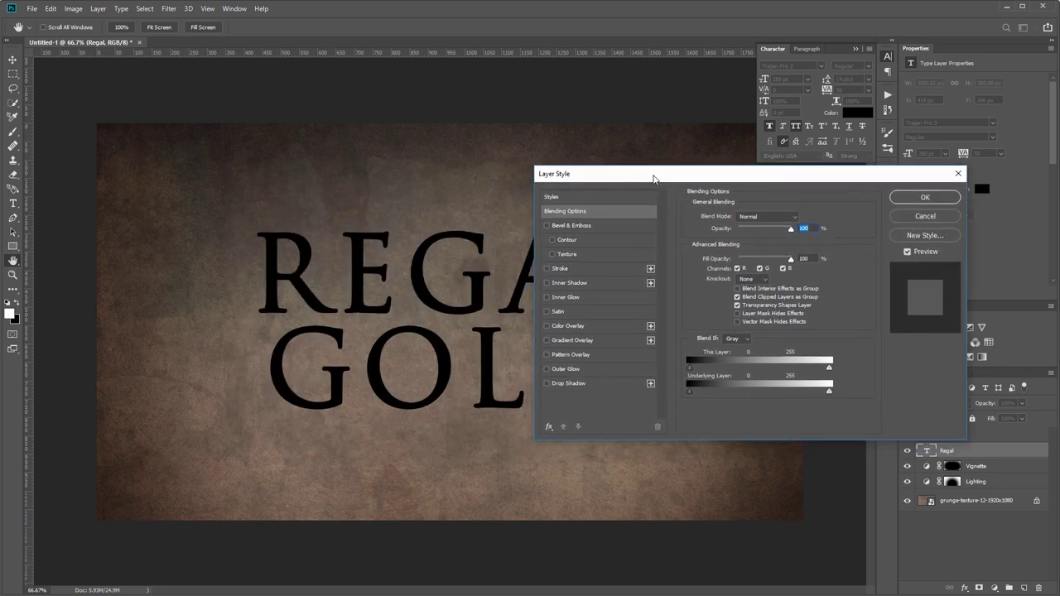
{"action": "left_click", "coordinate": [547, 226]}
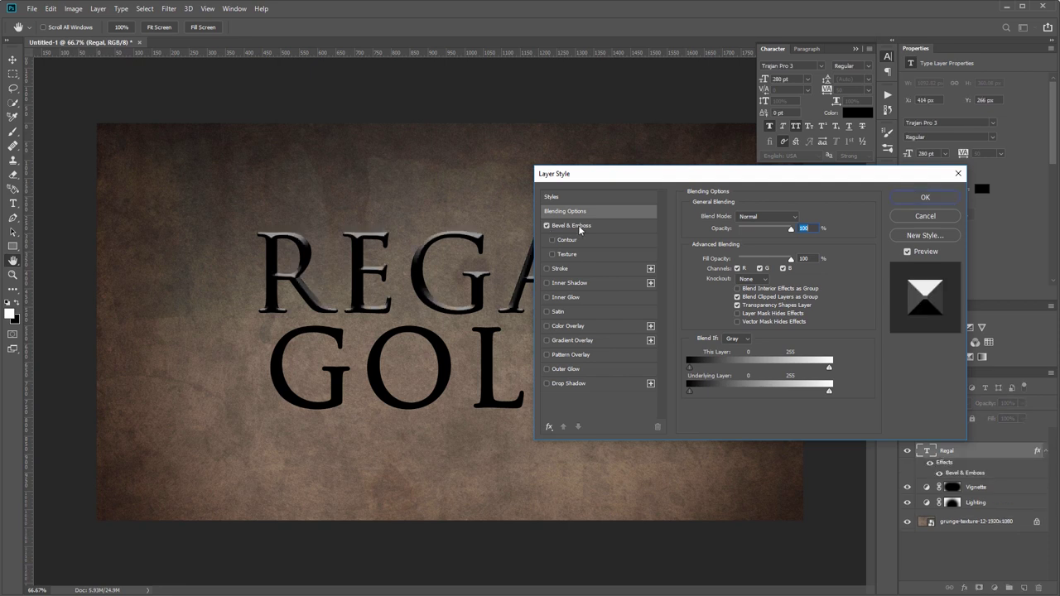
{"action": "left_click", "coordinate": [578, 225]}
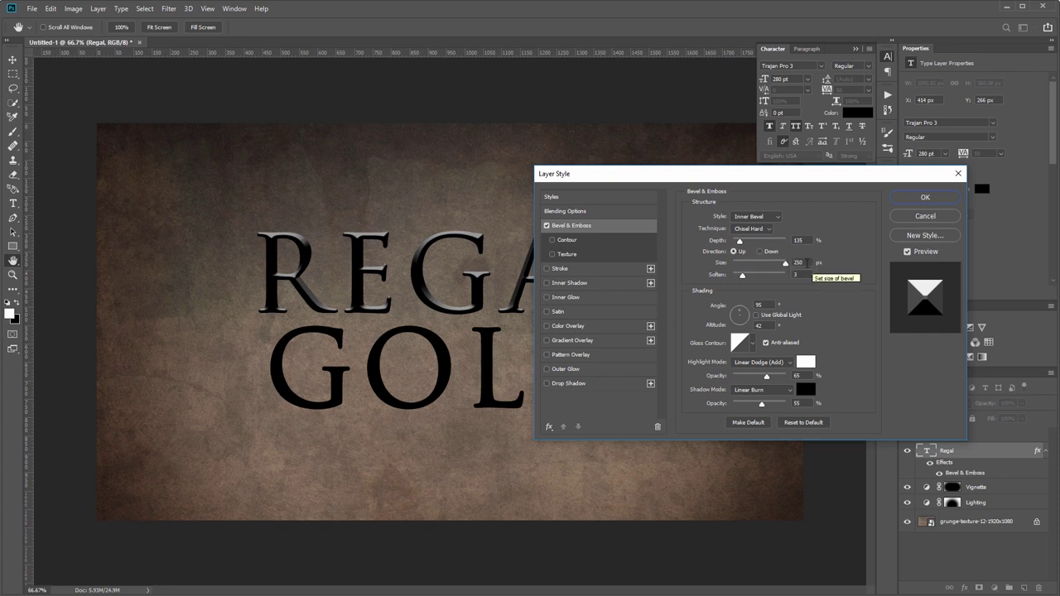
{"action": "left_click", "coordinate": [805, 263]}
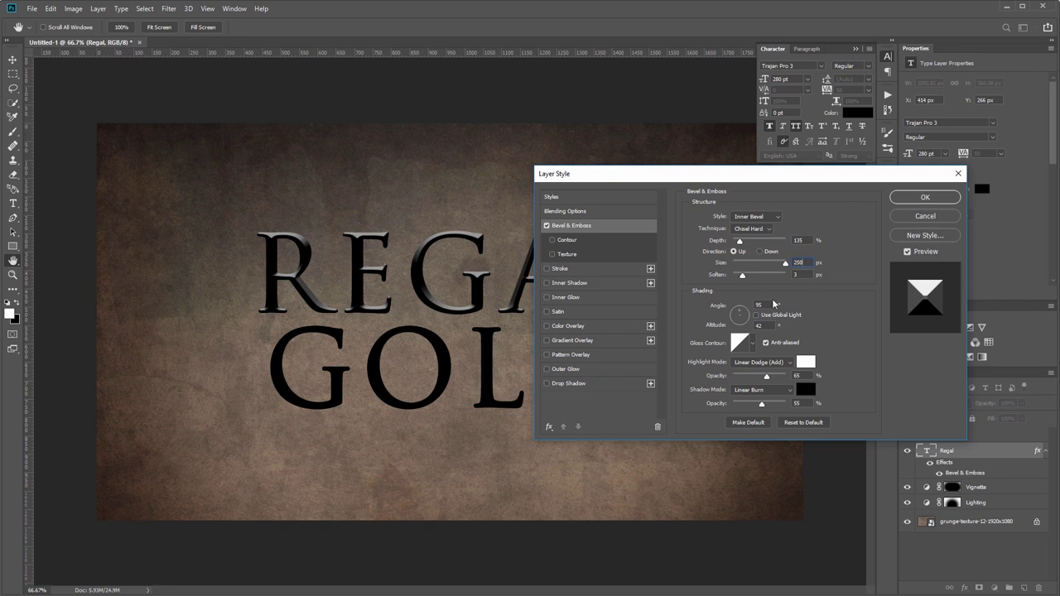
{"action": "left_click", "coordinate": [760, 305]}
{"action": "key", "text": "shift+Down"}
{"action": "left_click", "coordinate": [763, 326]}
Set the bevel highlights to Linear Dodge (Add) and the shadows to Linear Burn at 55%.
{"action": "left_click", "coordinate": [745, 363]}
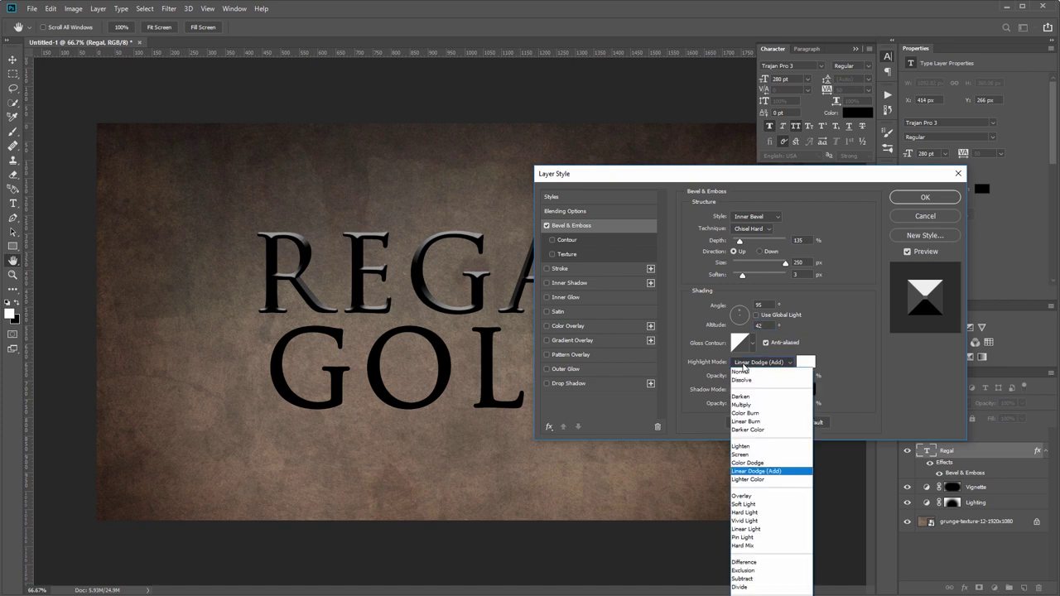
{"action": "left_click", "coordinate": [744, 364]}
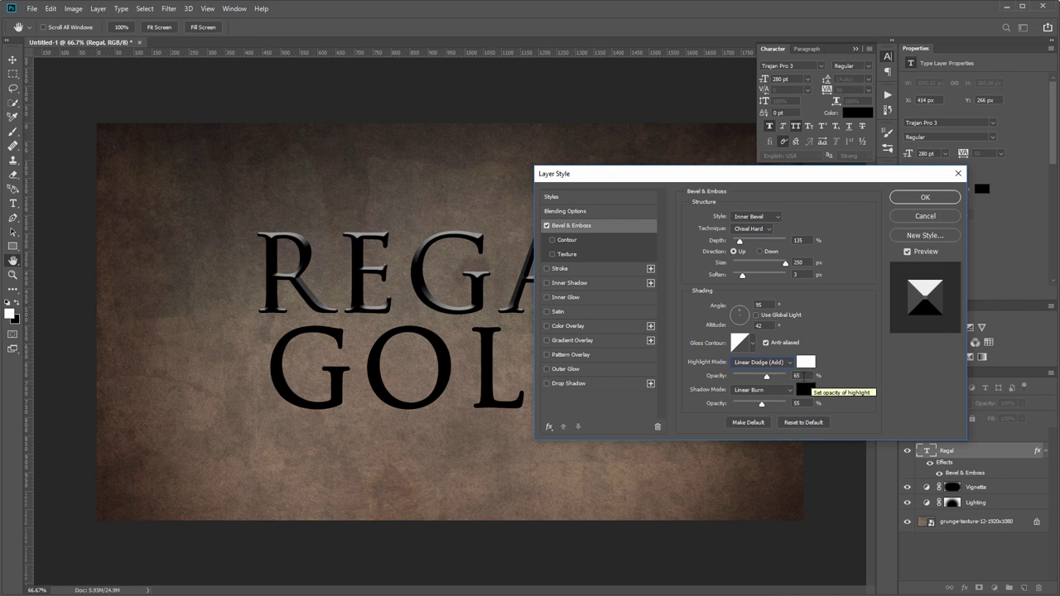
{"action": "left_click", "coordinate": [801, 375]}
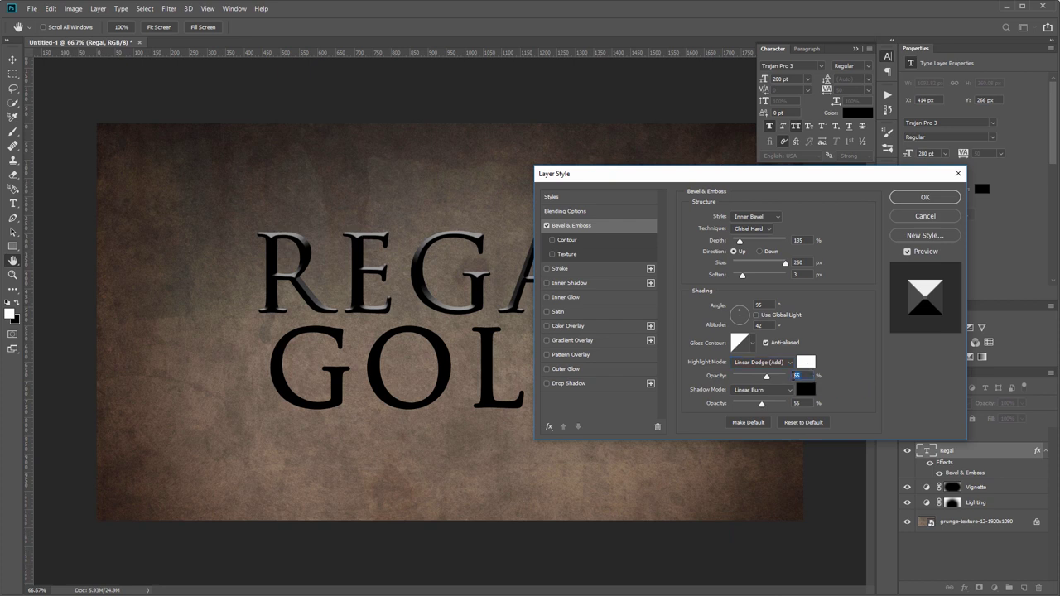
{"action": "left_click", "coordinate": [762, 390]}
{"action": "left_click", "coordinate": [762, 392]}
{"action": "left_click", "coordinate": [908, 251]}
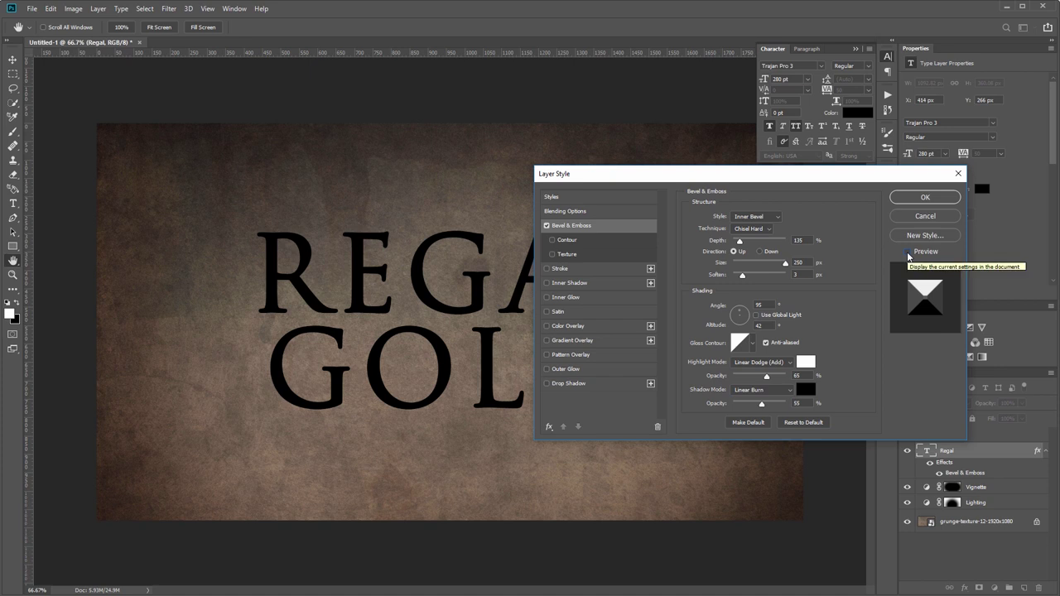
{"action": "left_click", "coordinate": [907, 251]}
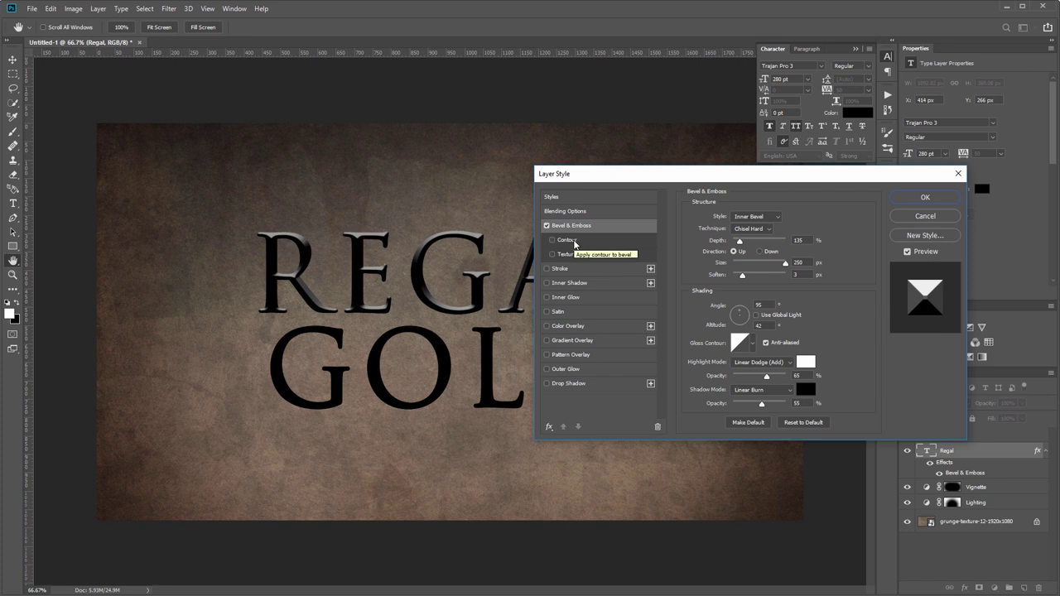
Enable Contour on the bevel and reshape its curve into a custom wave with 80% range.
{"action": "left_click", "coordinate": [568, 240]}
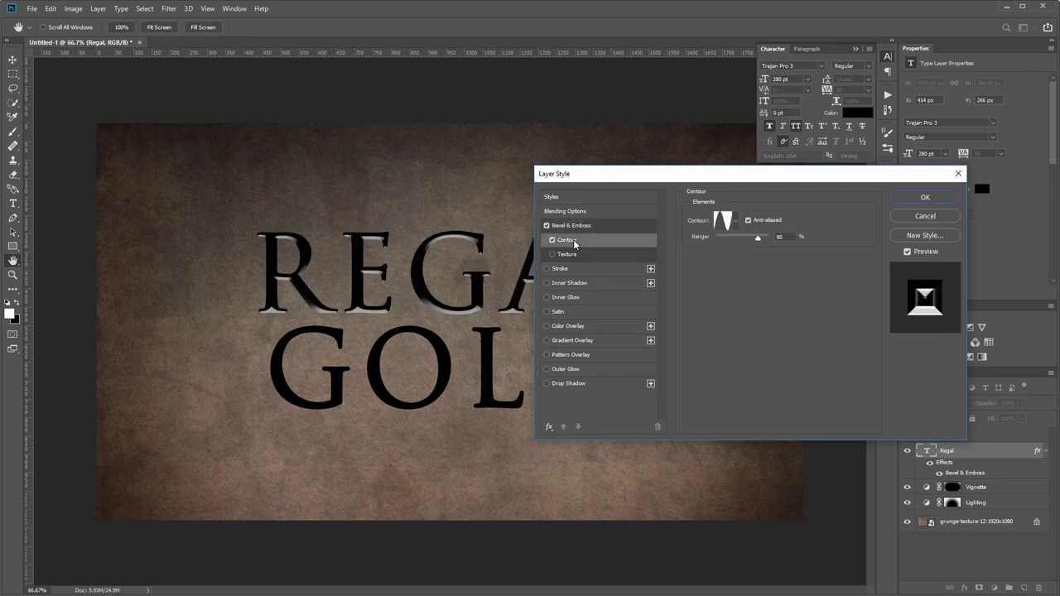
{"action": "left_click", "coordinate": [718, 219]}
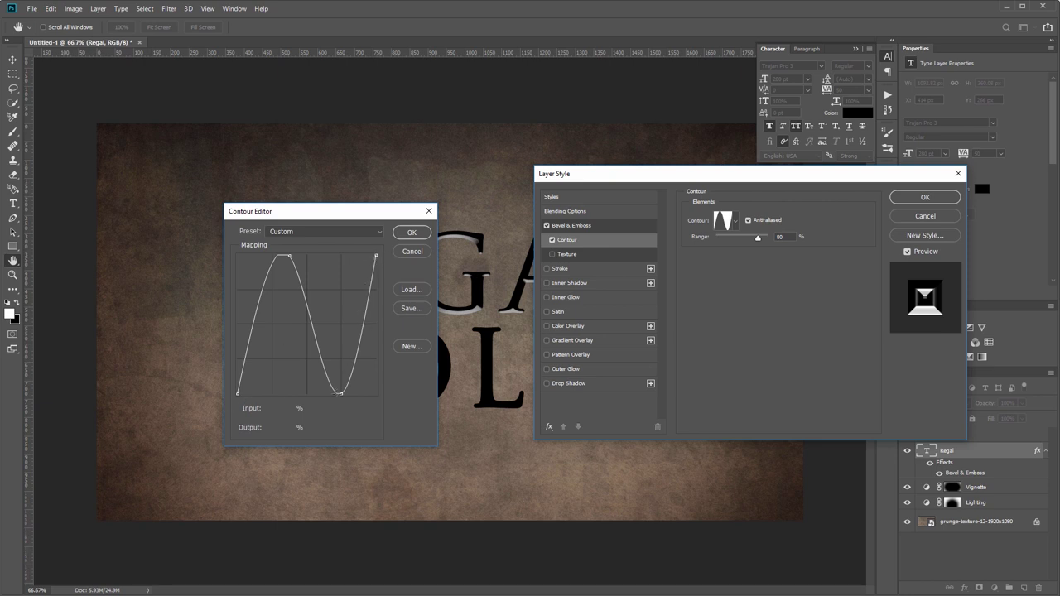
{"action": "left_click", "coordinate": [290, 256]}
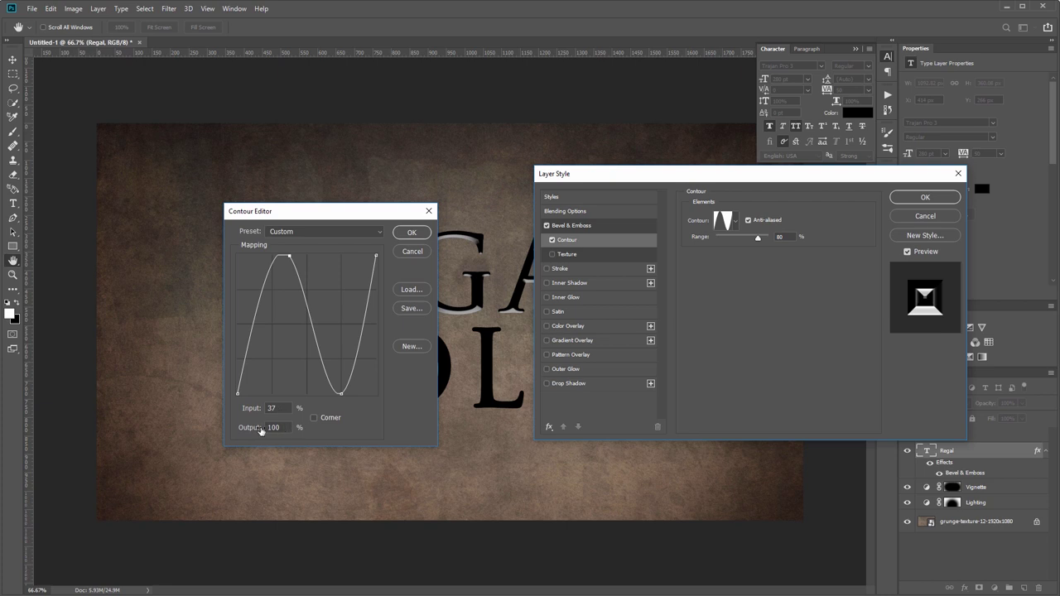
{"action": "mouse_move", "coordinate": [288, 262]}
{"action": "left_mouse_down"}
{"action": "mouse_move", "coordinate": [306, 364]}
{"action": "mouse_move", "coordinate": [290, 414]}
{"action": "mouse_move", "coordinate": [289, 256]}
{"action": "left_mouse_up"}
{"action": "left_click", "coordinate": [341, 395]}
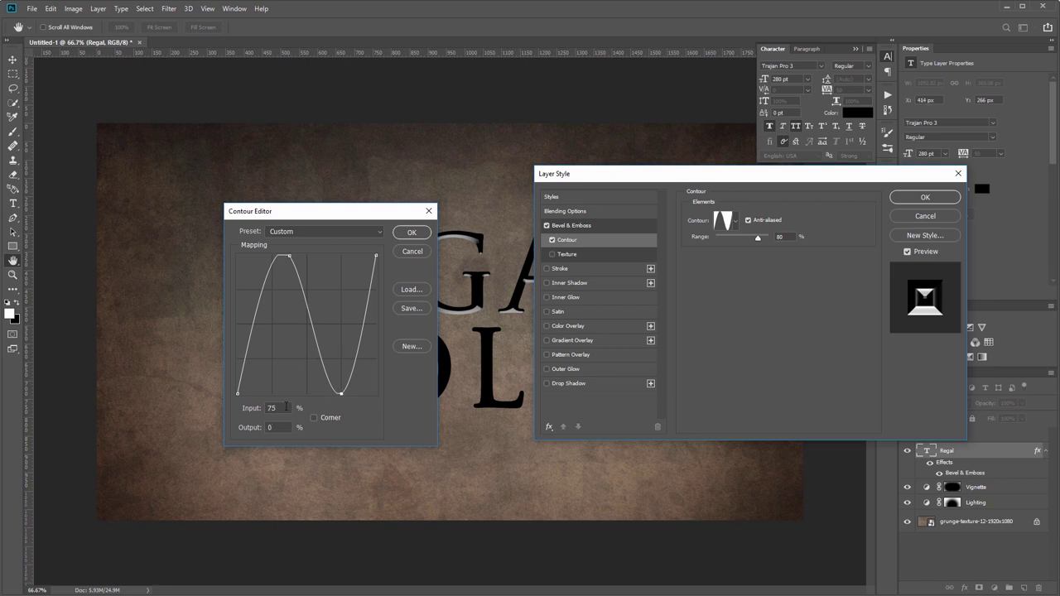
{"action": "left_click", "coordinate": [411, 233]}
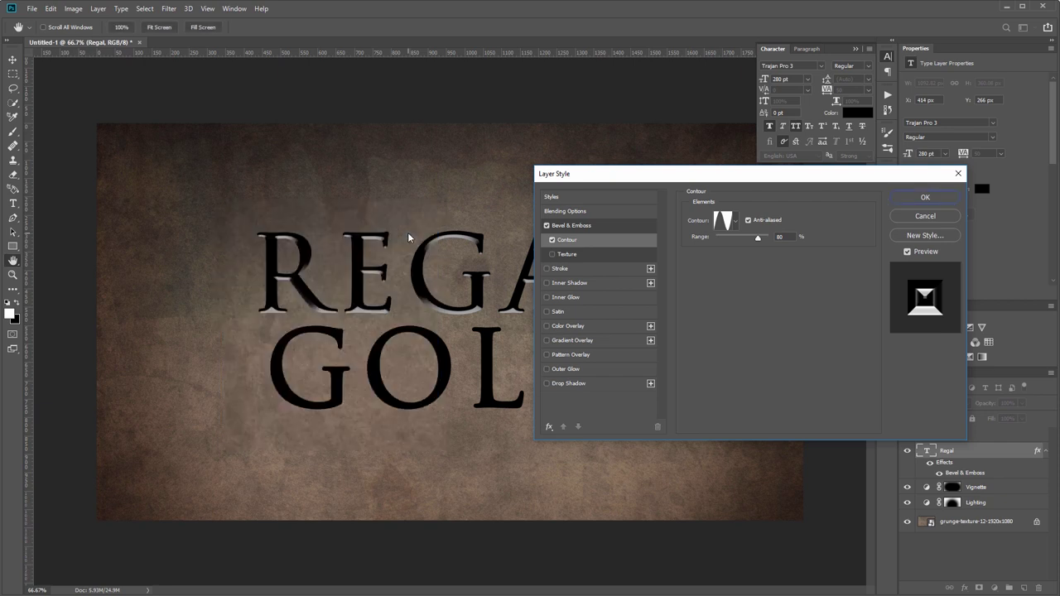
{"action": "left_click", "coordinate": [552, 241]}
{"action": "left_click", "coordinate": [553, 241]}
{"action": "left_click", "coordinate": [591, 299]}
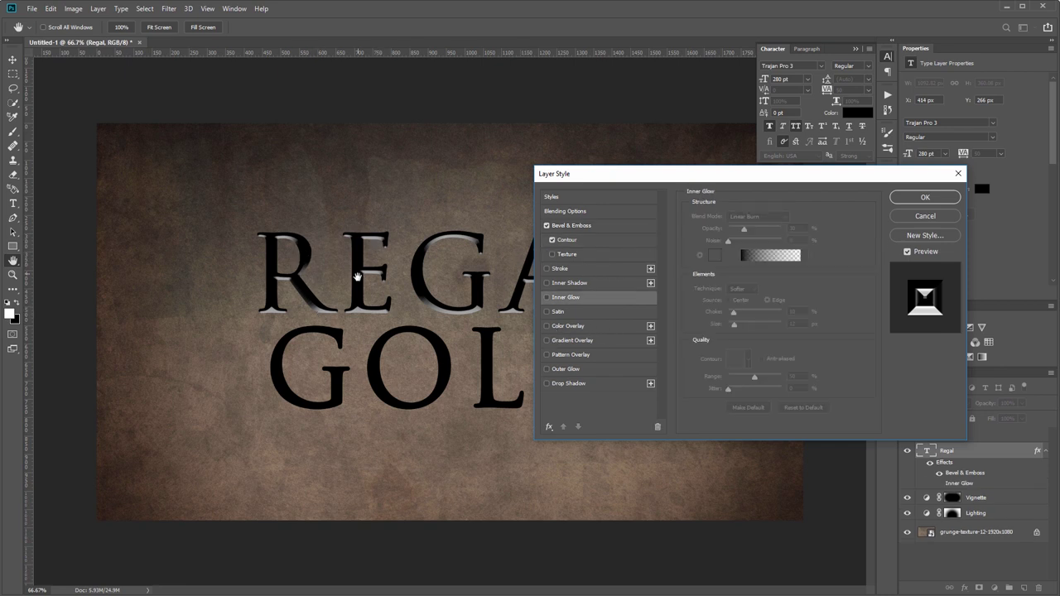
Add a Gradient Overlay with stops from dark gold #af8400 to light gold #e0bc70.
{"action": "left_click", "coordinate": [576, 340]}
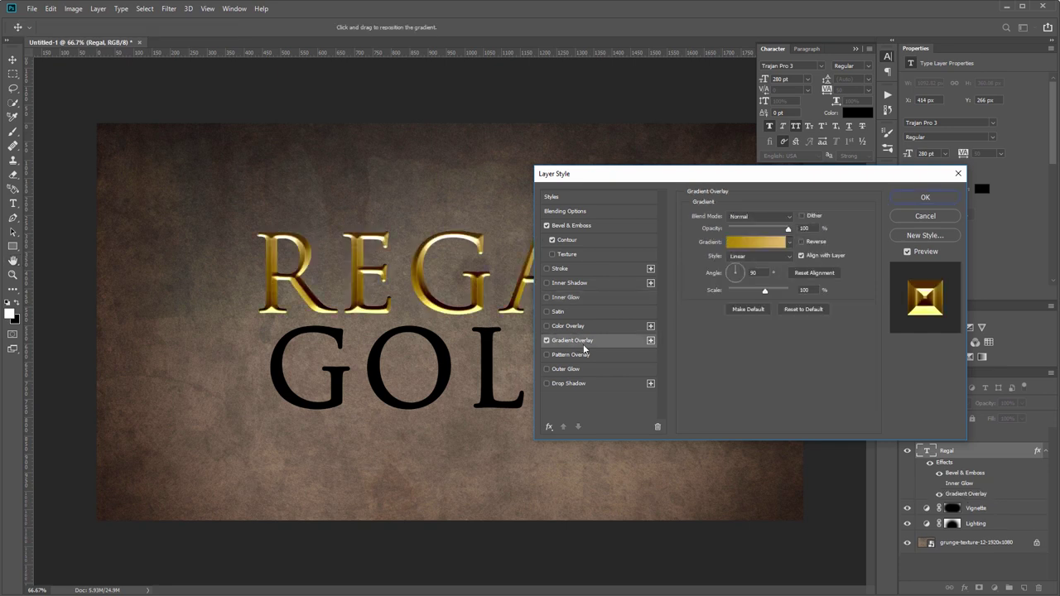
{"action": "left_click", "coordinate": [747, 243]}
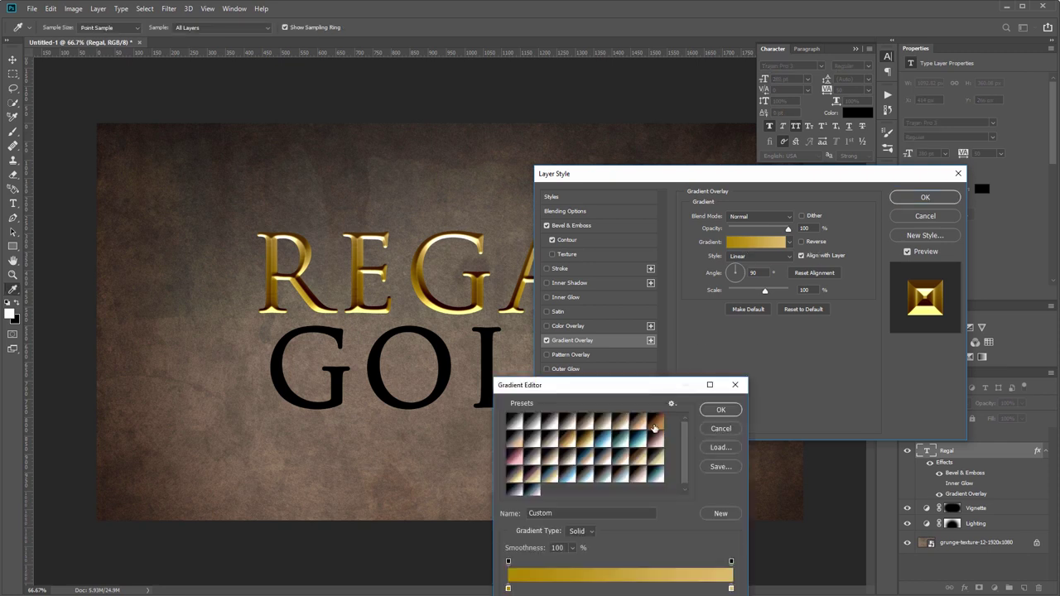
{"action": "left_click_drag", "start_coordinate": [617, 387], "coordinate": [620, 290]}
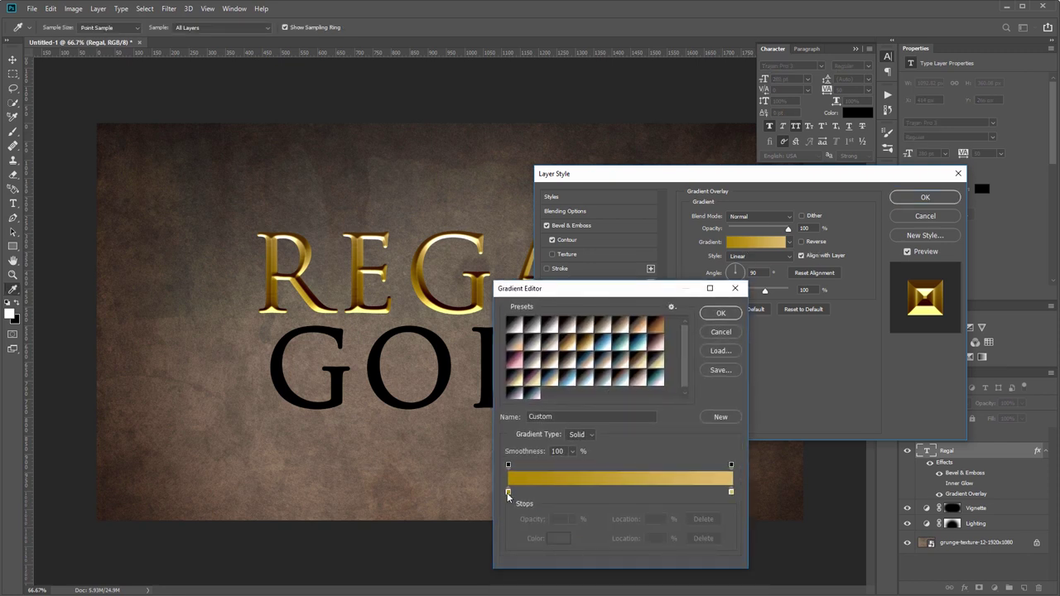
{"action": "left_click", "coordinate": [508, 493]}
{"action": "left_click", "coordinate": [557, 539]}
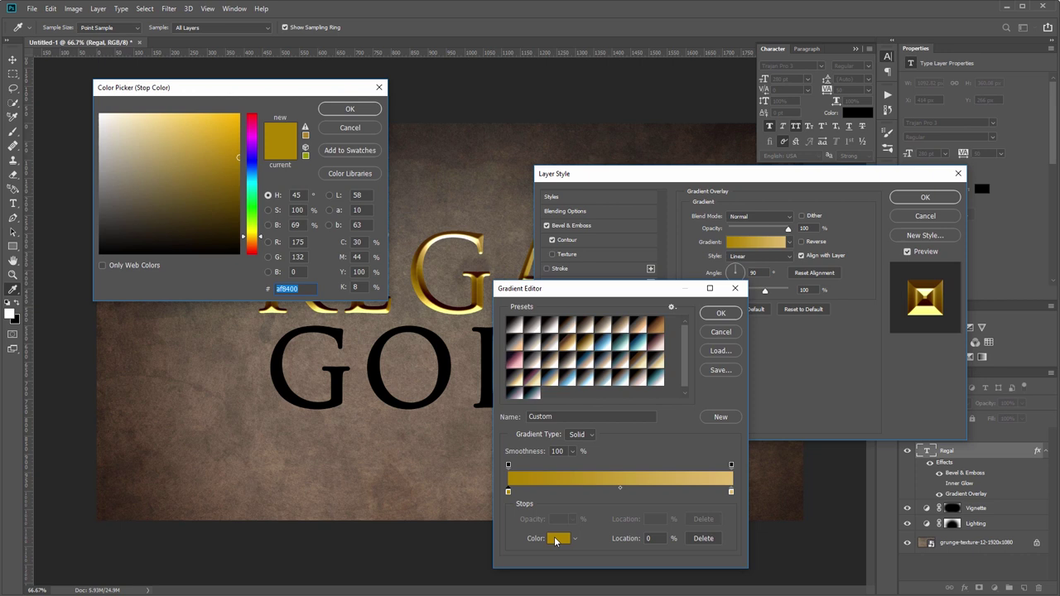
{"action": "left_click", "coordinate": [312, 287]}
{"action": "left_click", "coordinate": [349, 109]}
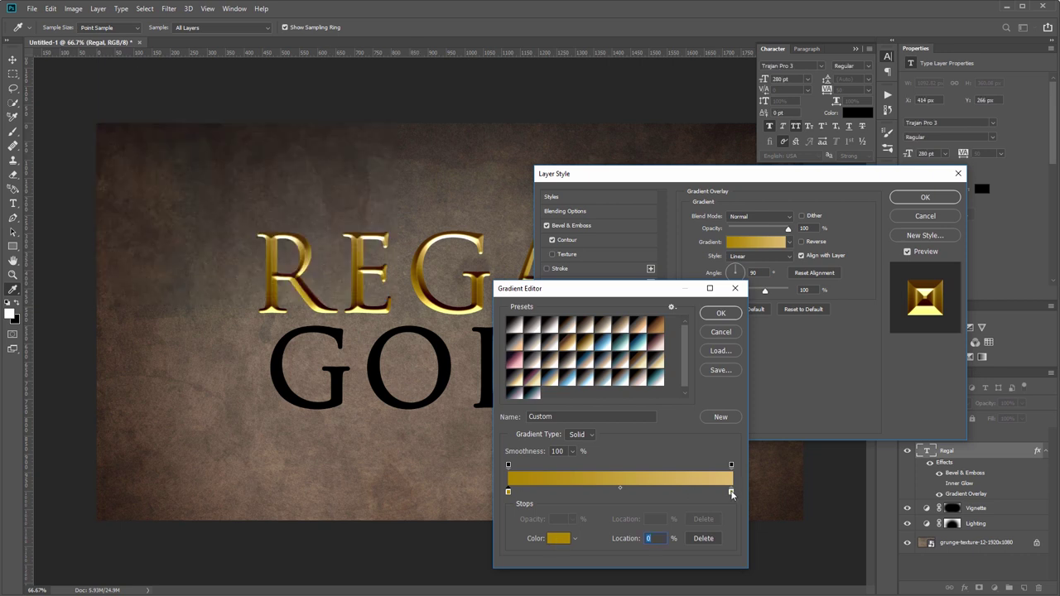
{"action": "double_click", "coordinate": [731, 492]}
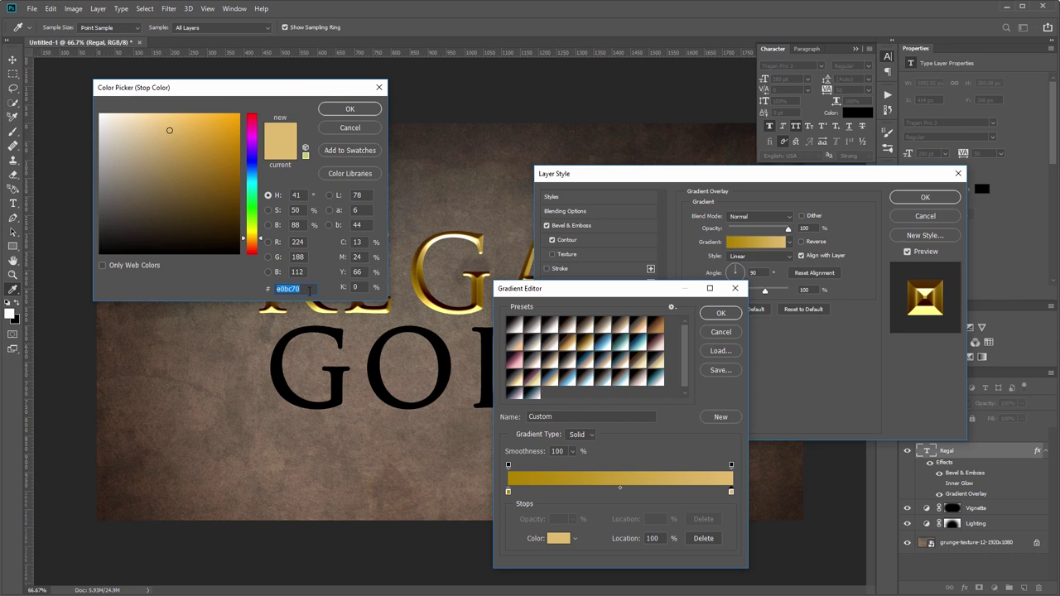
{"action": "left_click", "coordinate": [307, 288]}
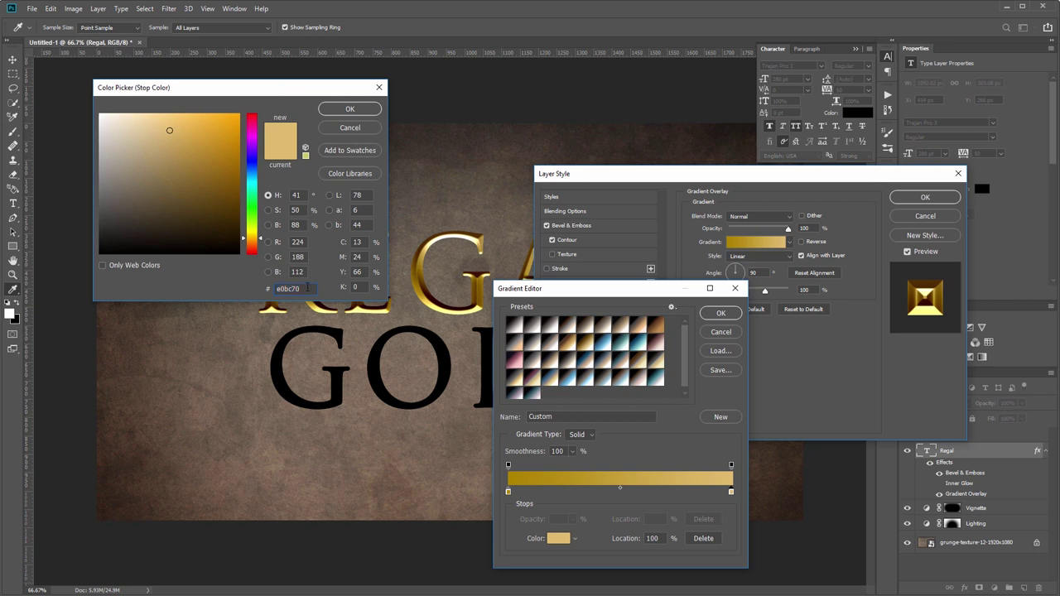
{"action": "left_click", "coordinate": [350, 108]}
{"action": "left_click", "coordinate": [720, 313]}
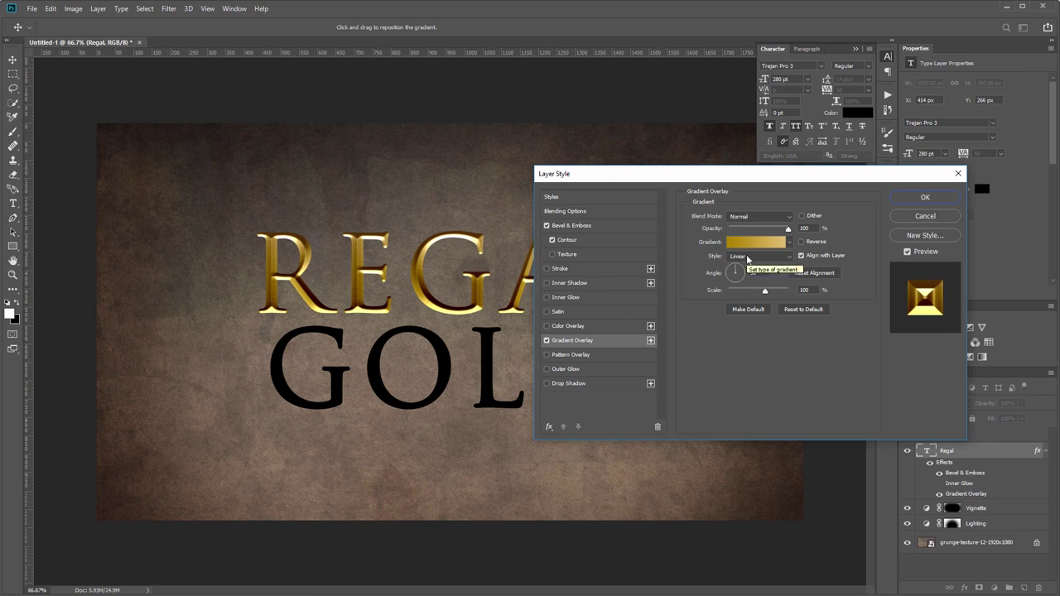
Turn on a black Linear Burn Inner Glow from the Edge with 10% choke and 12 px size.
{"action": "left_click", "coordinate": [578, 299]}
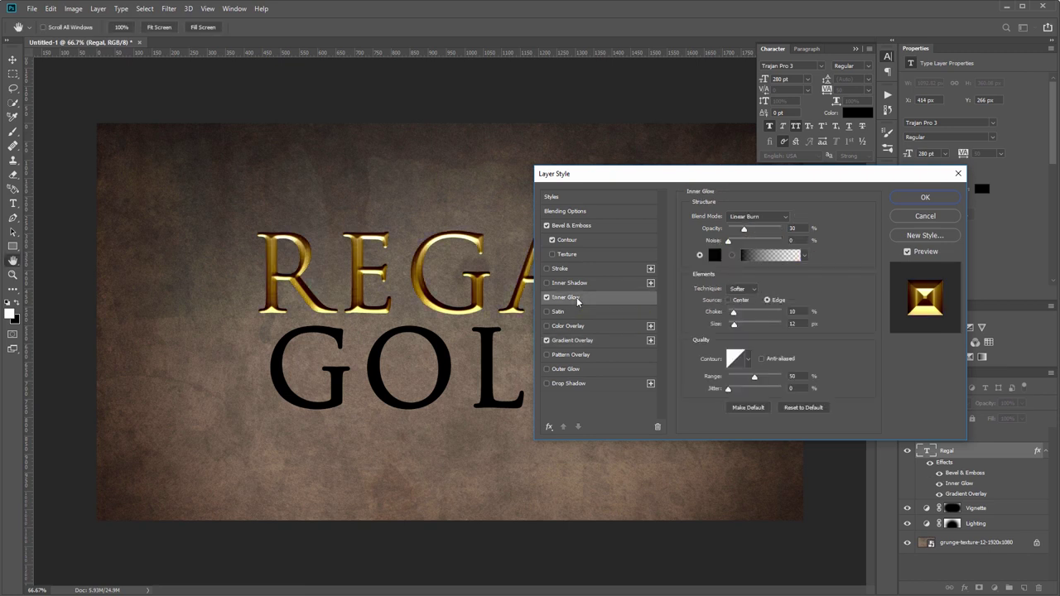
{"action": "double_click", "coordinate": [793, 228]}
{"action": "type", "text": "10"}
{"action": "left_click", "coordinate": [715, 255]}
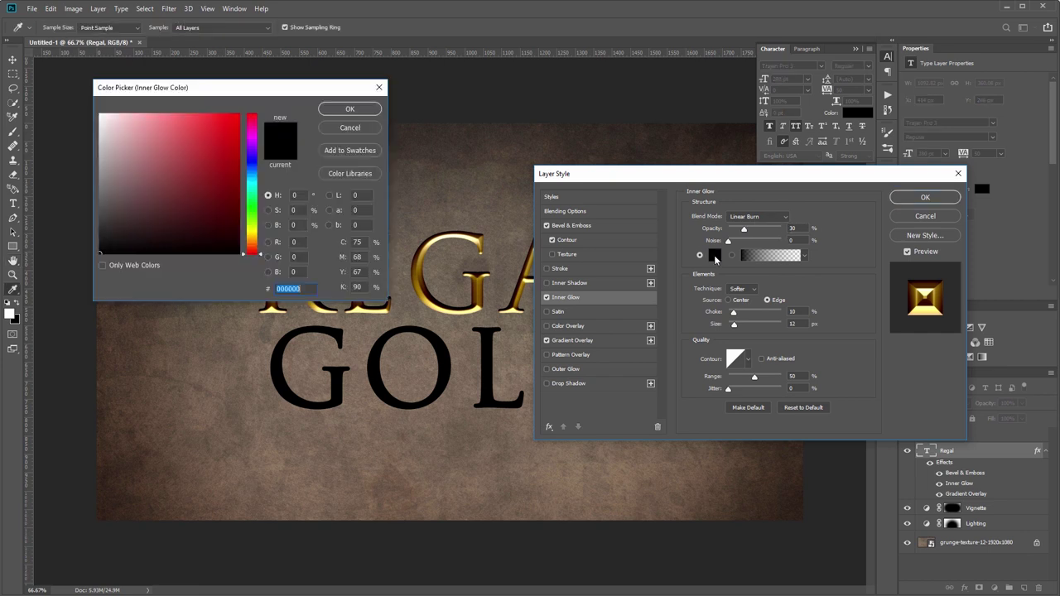
{"action": "left_click", "coordinate": [353, 114]}
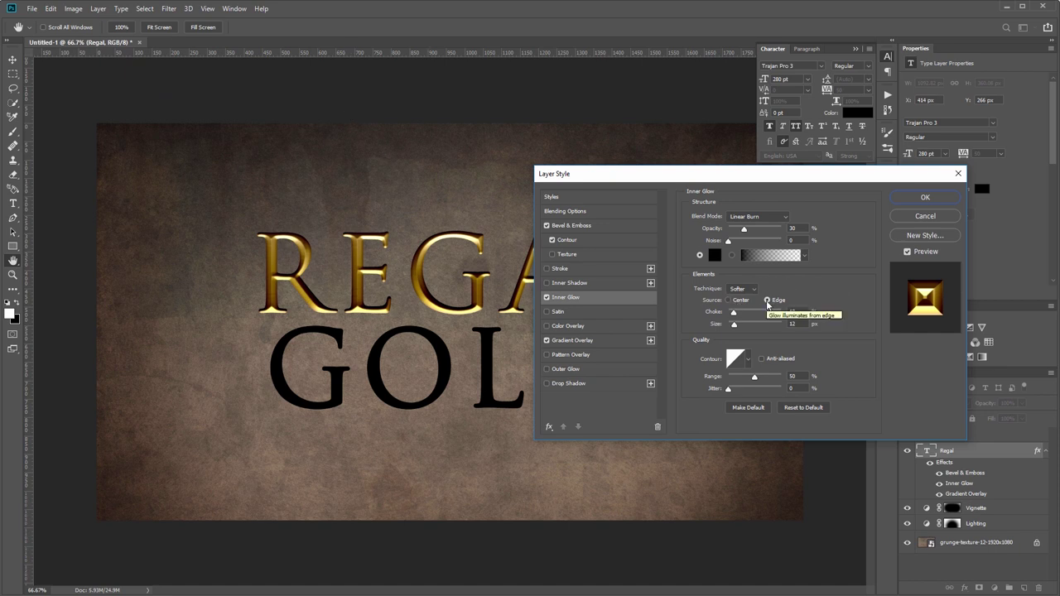
{"action": "double_click", "coordinate": [802, 311]}
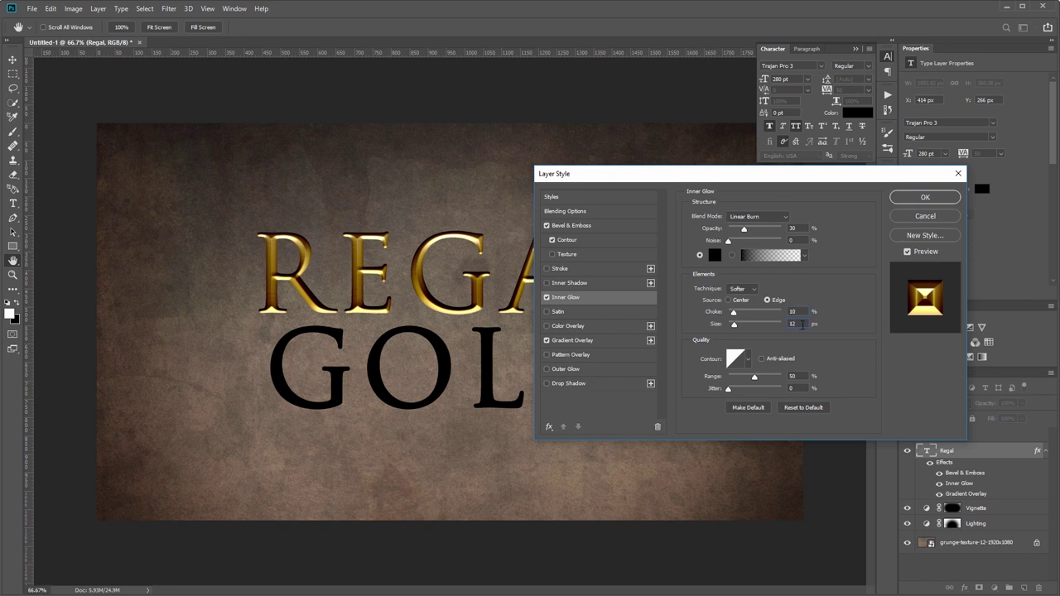
{"action": "left_click", "coordinate": [548, 297]}
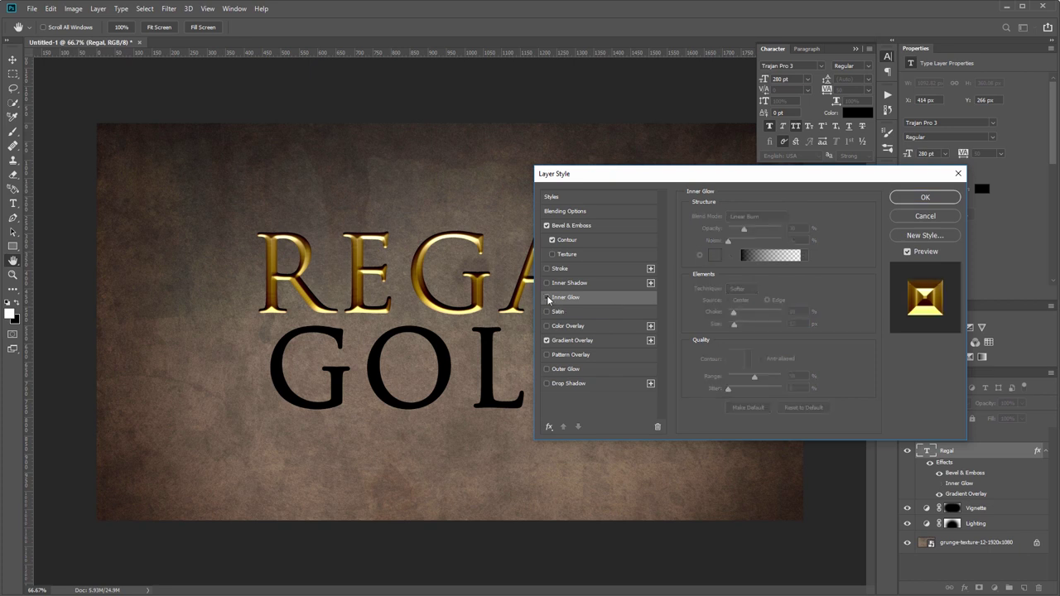
{"action": "left_click", "coordinate": [548, 297]}
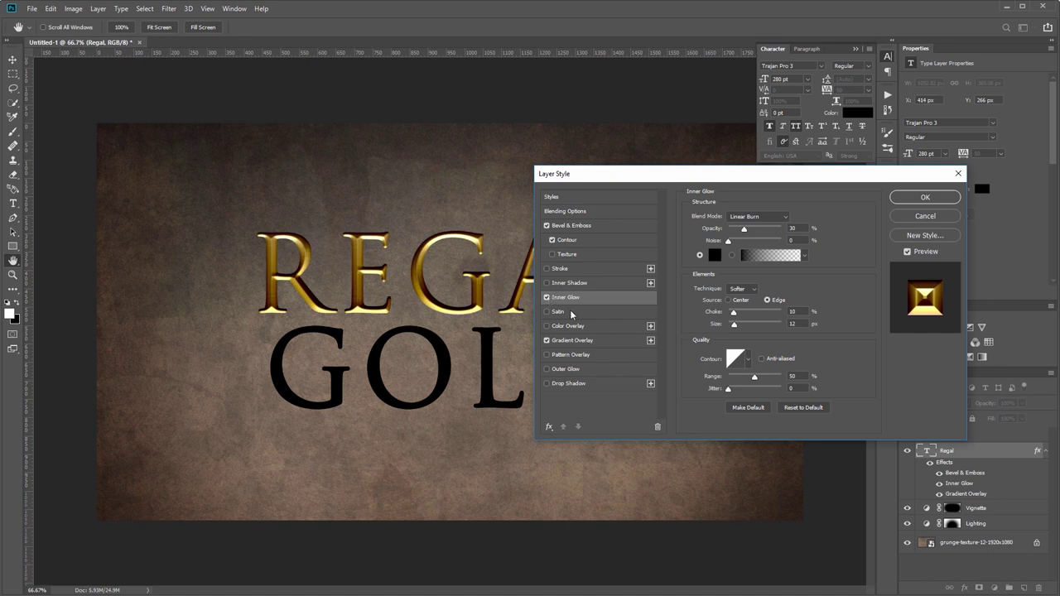
{"action": "left_click", "coordinate": [570, 312]}
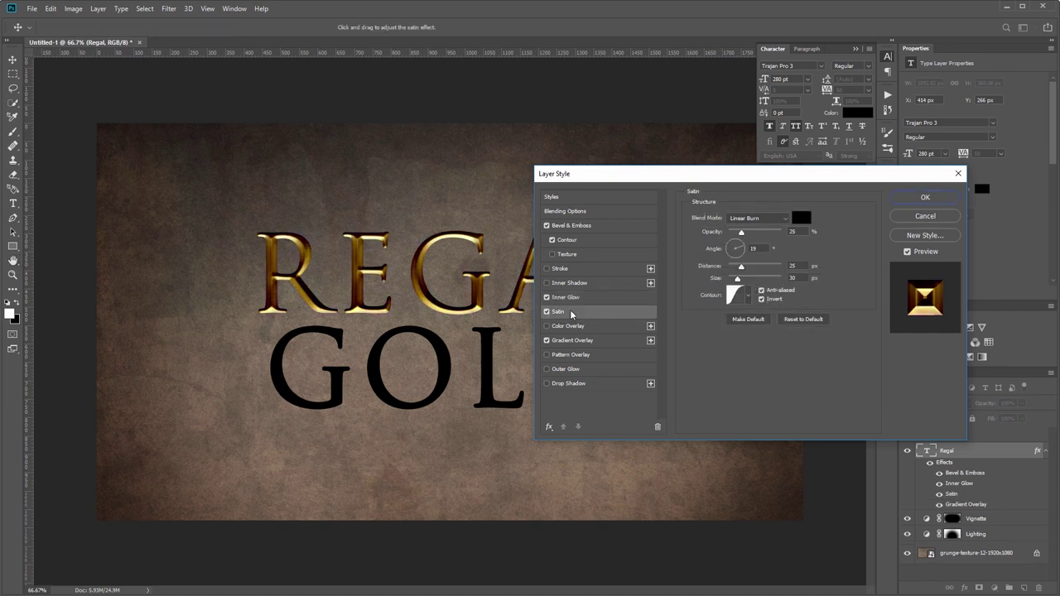
Set the Satin to Linear Burn, 25% opacity, 25 px distance, 30 px size, inverted last contour.
{"action": "left_click", "coordinate": [757, 219]}
{"action": "left_click", "coordinate": [756, 220]}
{"action": "double_click", "coordinate": [793, 232]}
{"action": "key", "text": "Tab"}
{"action": "left_click", "coordinate": [760, 248]}
{"action": "left_click", "coordinate": [801, 278]}
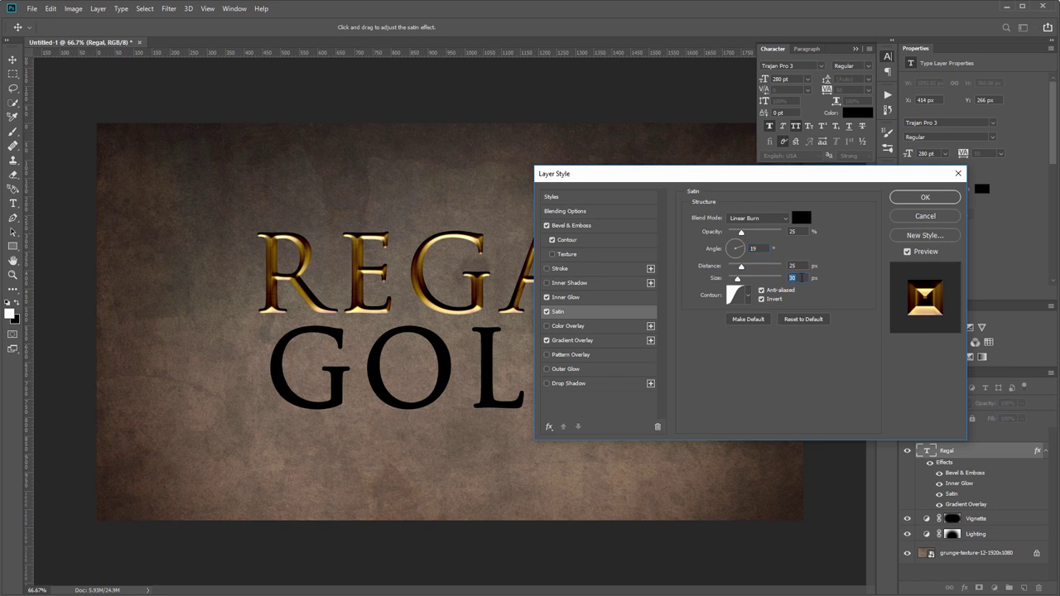
{"action": "left_click", "coordinate": [749, 294]}
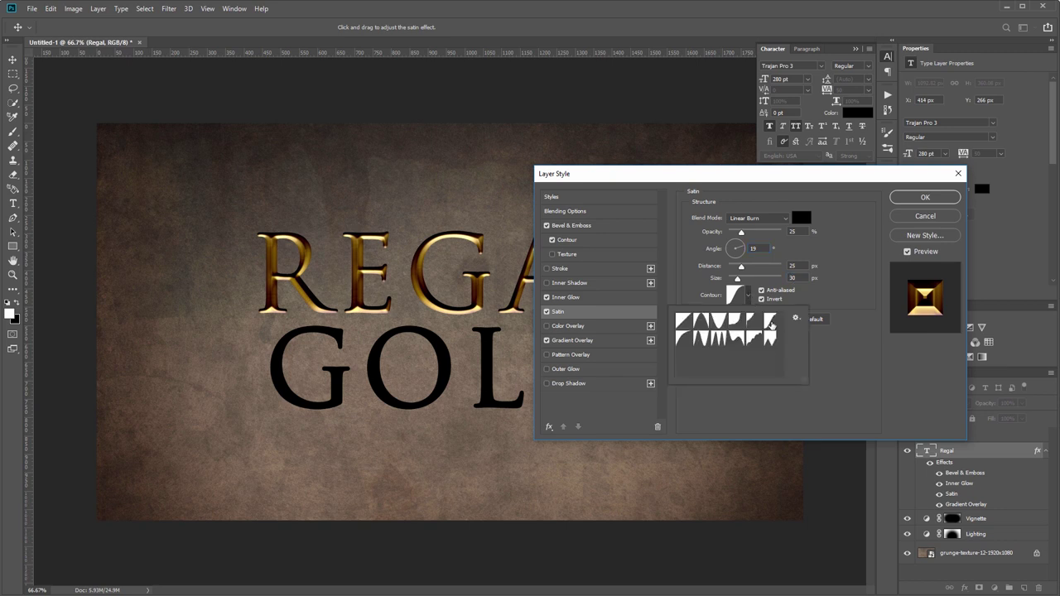
{"action": "double_click", "coordinate": [770, 321]}
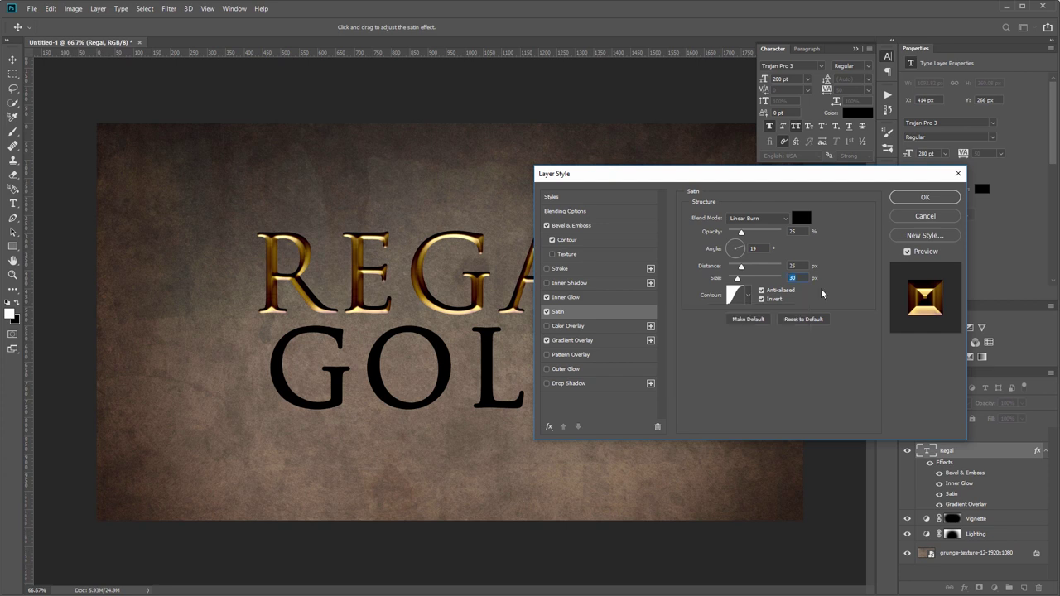
{"action": "left_click", "coordinate": [763, 300]}
{"action": "left_click", "coordinate": [571, 371]}
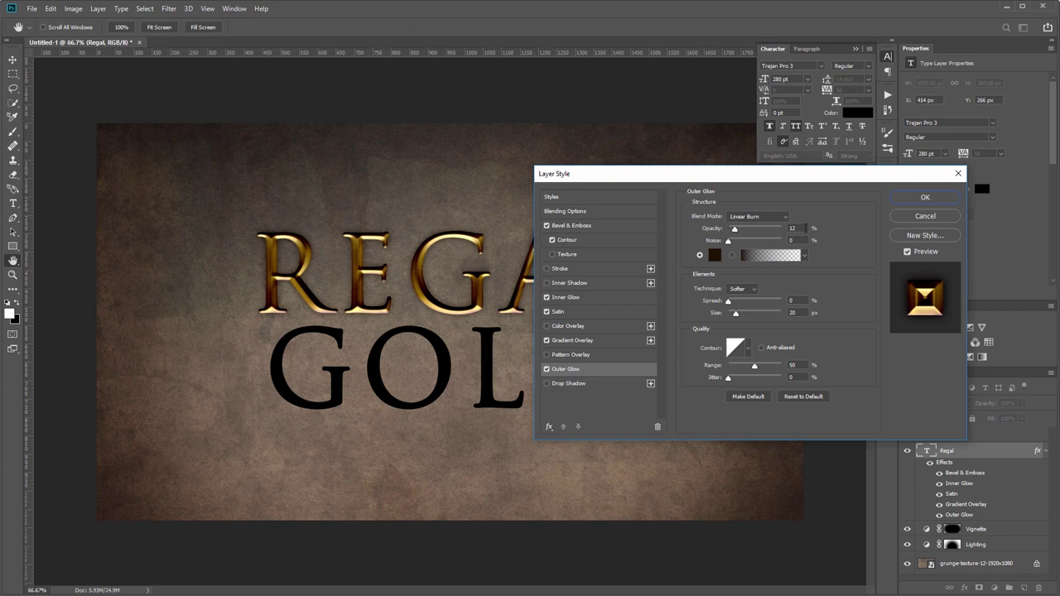
Change REGAL's outer glow colour to dark brown 201200, keeping 12% and 20 px.
{"action": "left_click", "coordinate": [715, 256]}
{"action": "left_click", "coordinate": [308, 287]}
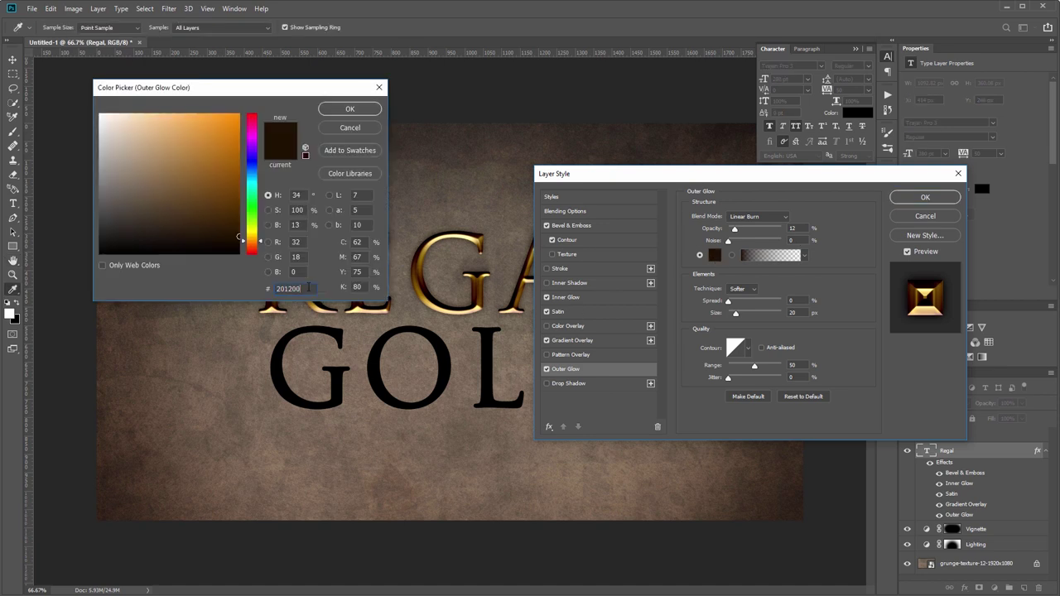
{"action": "left_click", "coordinate": [350, 109]}
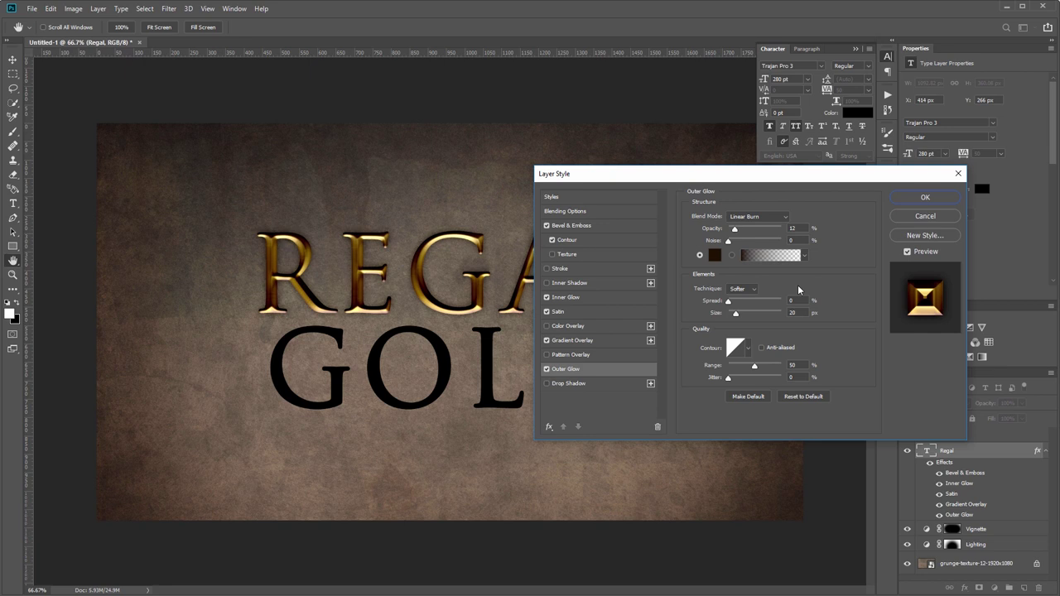
{"action": "left_click", "coordinate": [576, 383]}
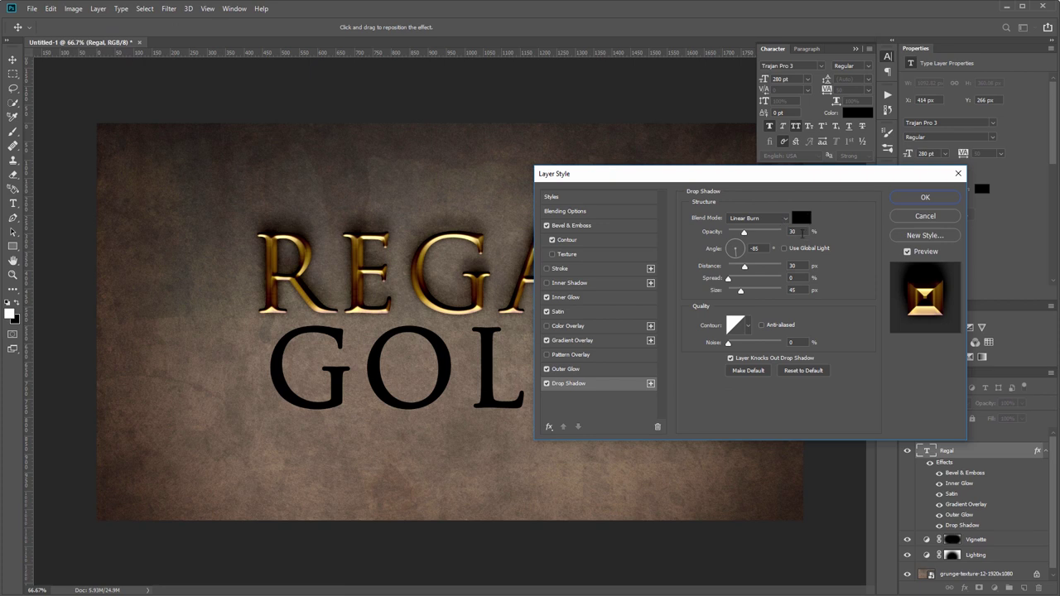
Set the drop shadow to 30% opacity, -85°, 30 px distance, 45 px size, and apply the style.
{"action": "left_click", "coordinate": [802, 232]}
{"action": "key", "text": "Tab"}
{"action": "key", "text": "Tab"}
{"action": "key", "text": "Tab"}
{"action": "key", "text": "Tab"}
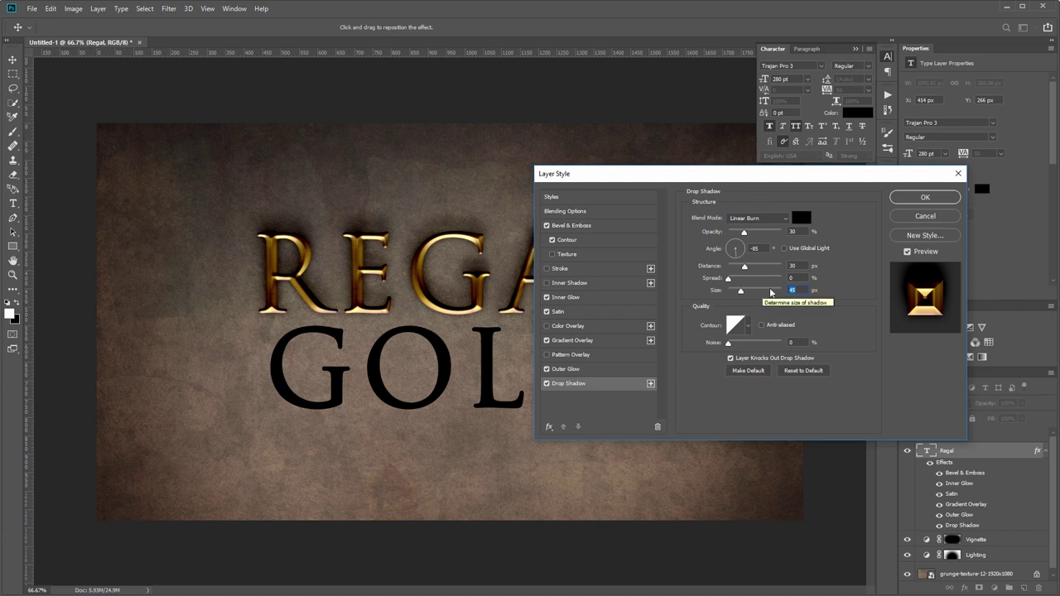
{"action": "left_click", "coordinate": [925, 198]}
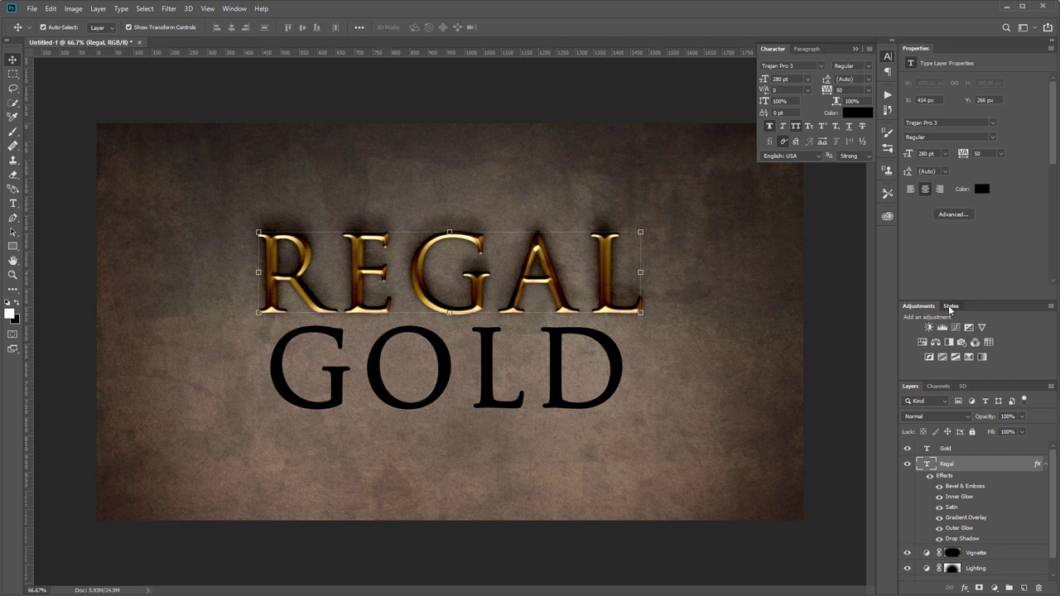
Save REGAL's effects, including blending options, as a new style named Regal Gold.
{"action": "left_click", "coordinate": [951, 306]}
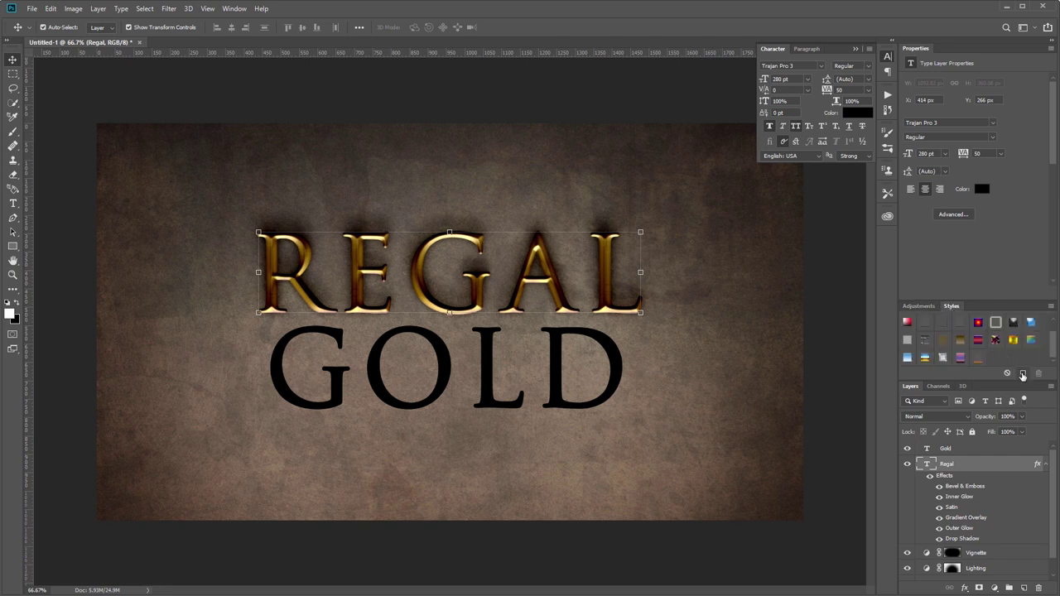
{"action": "left_click", "coordinate": [1023, 376]}
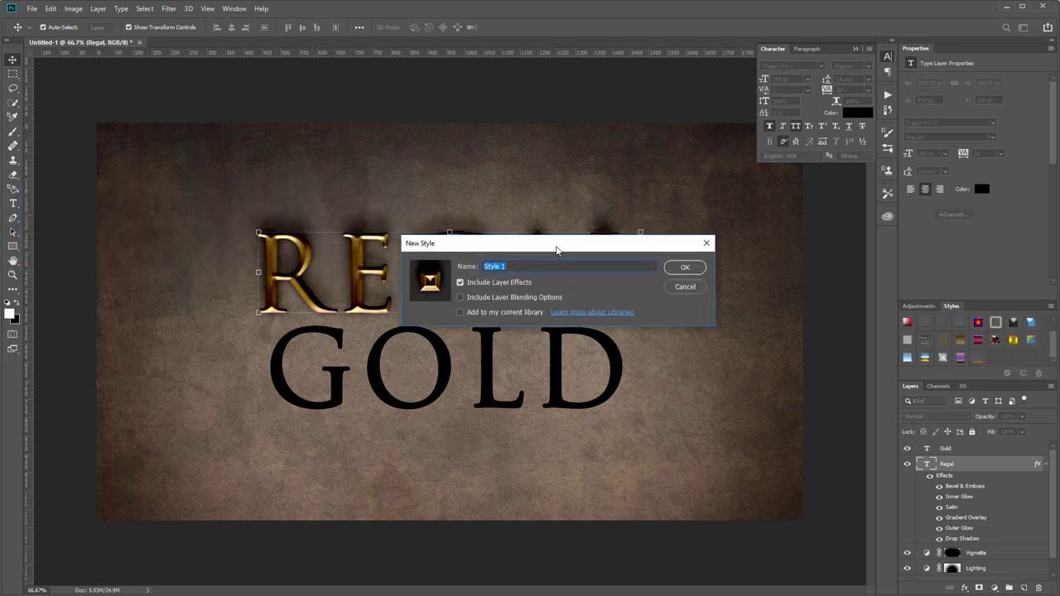
{"action": "type", "text": "Regak"}
{"action": "type", "text": " Gold"}
{"action": "left_click", "coordinate": [474, 301]}
{"action": "left_click", "coordinate": [684, 269]}
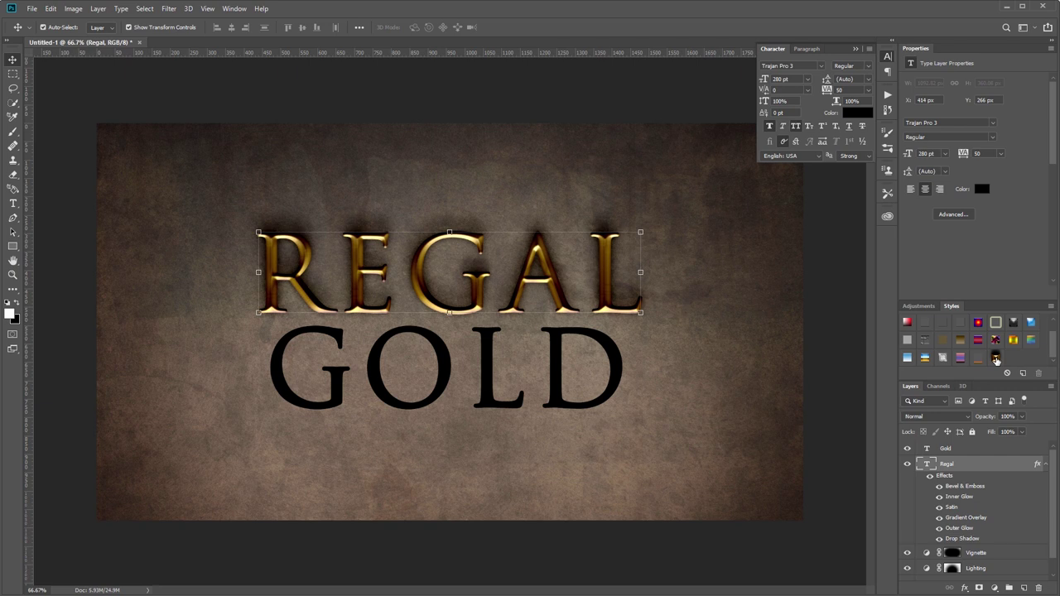
Apply the Regal Gold style to the GOLD text layer.
{"action": "left_click", "coordinate": [989, 448]}
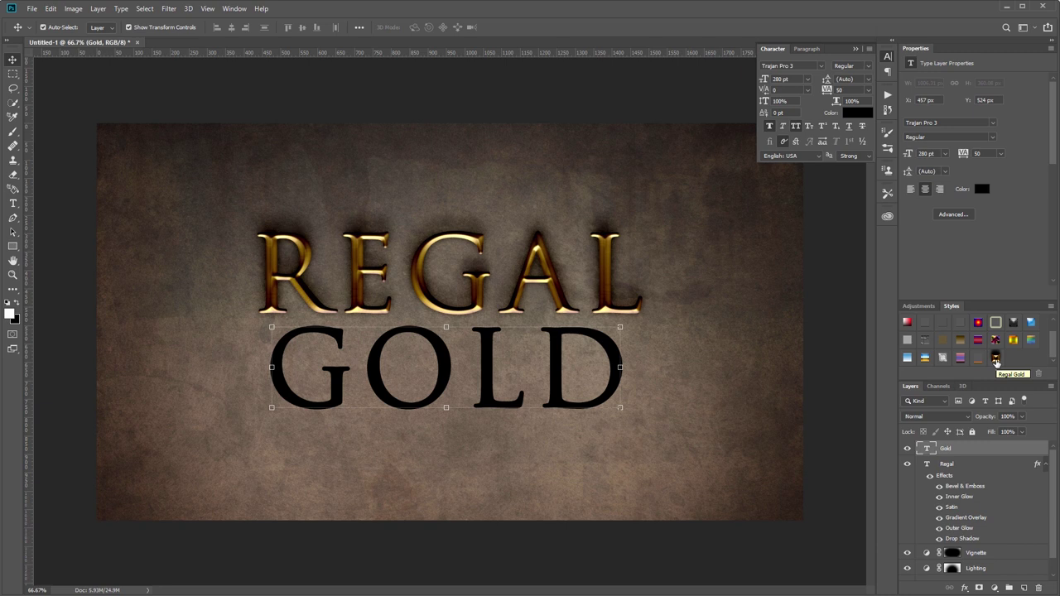
{"action": "left_click", "coordinate": [996, 362]}
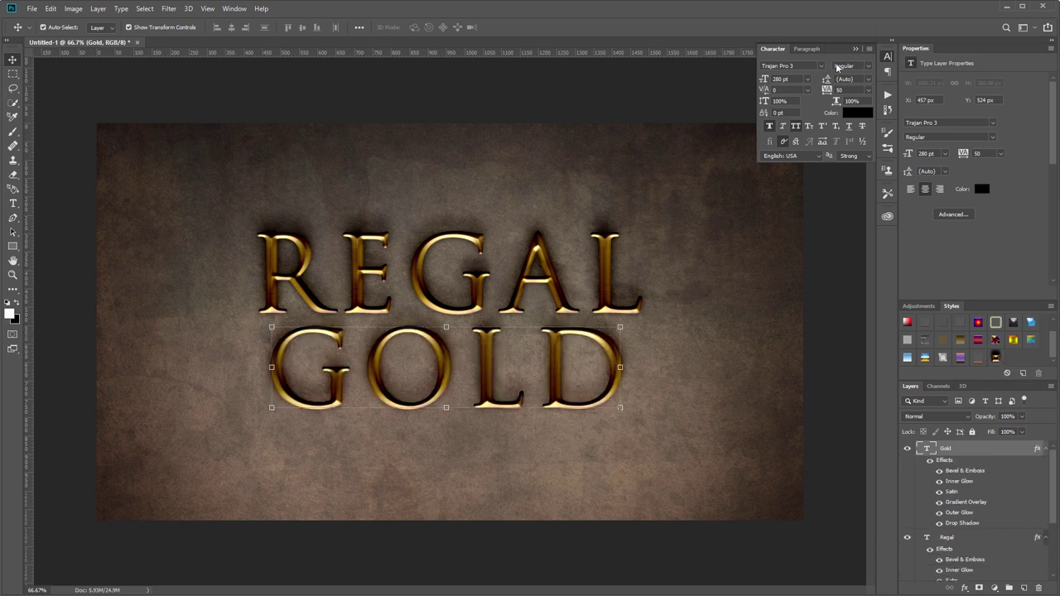
{"action": "left_click", "coordinate": [856, 50]}
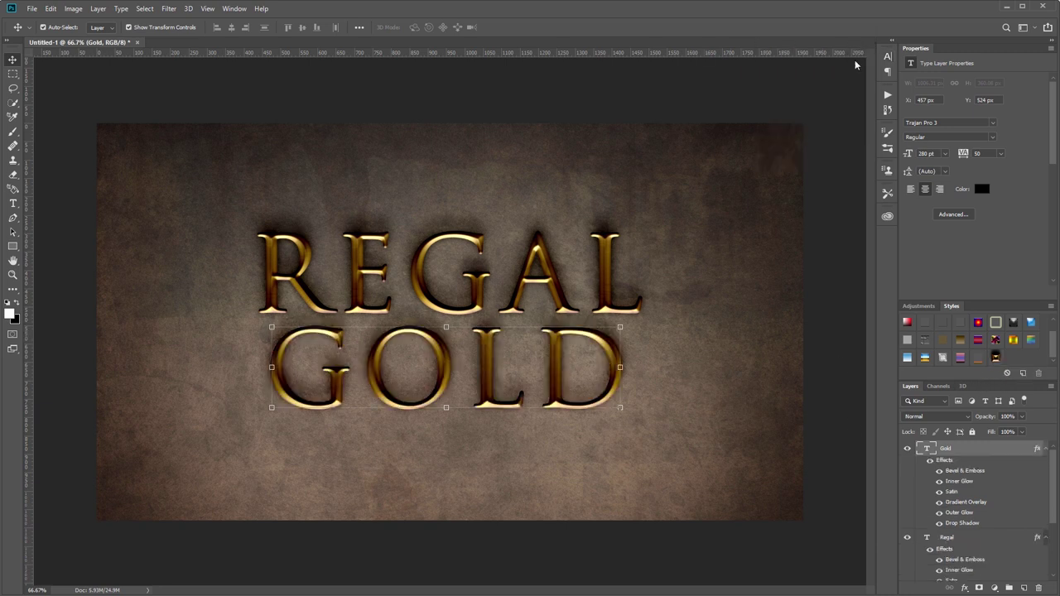
{"action": "left_click", "coordinate": [924, 307]}
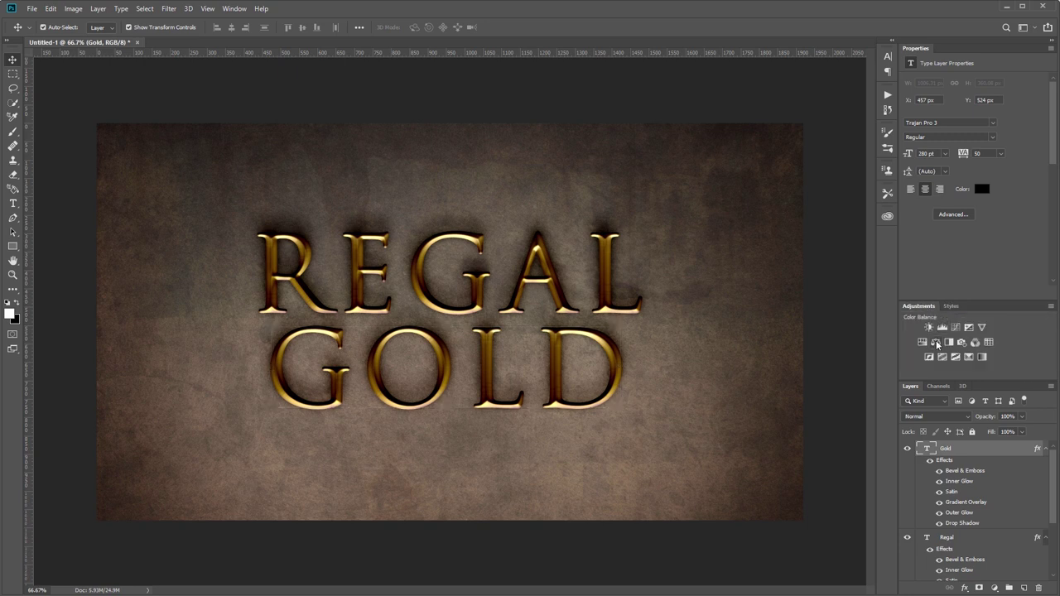
Add a Color Balance layer with midtones at +10 Cyan/Red and -20 Yellow/Blue.
{"action": "left_click", "coordinate": [936, 343]}
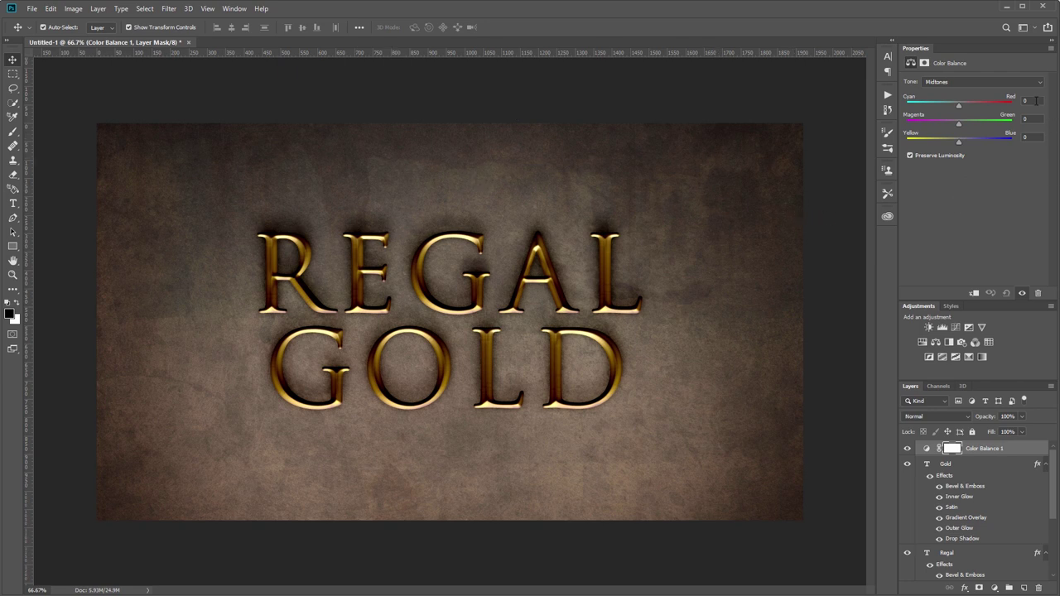
{"action": "left_click", "coordinate": [1036, 100]}
{"action": "type", "text": "10"}
{"action": "type", "text": "-20"}
Set the shadows to -18 Cyan/Red and -40 Magenta/Green.
{"action": "left_click", "coordinate": [948, 80]}
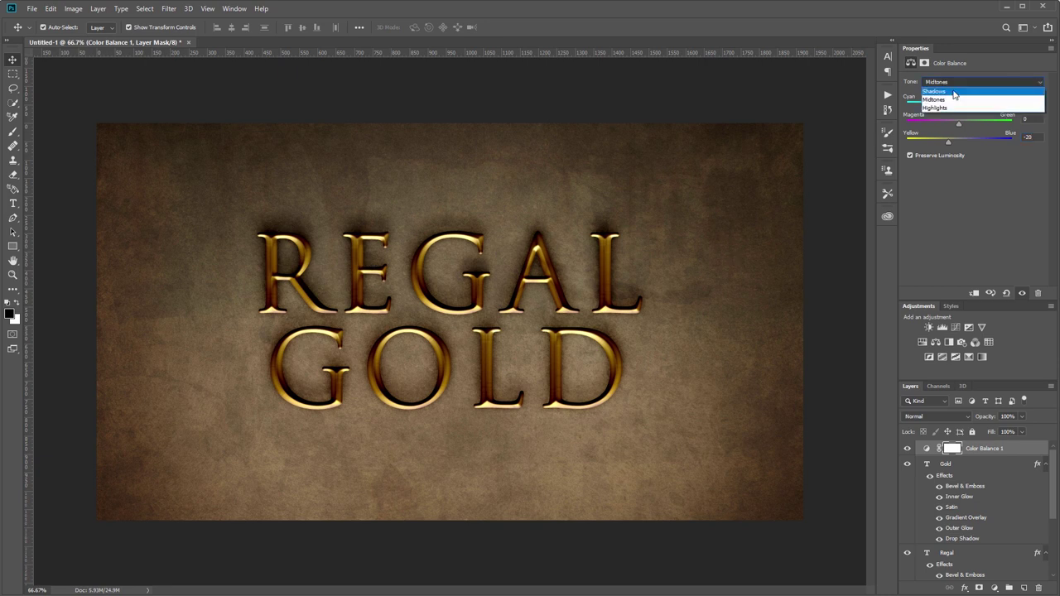
{"action": "left_click", "coordinate": [953, 89]}
{"action": "left_click", "coordinate": [1028, 100]}
{"action": "type", "text": "-"}
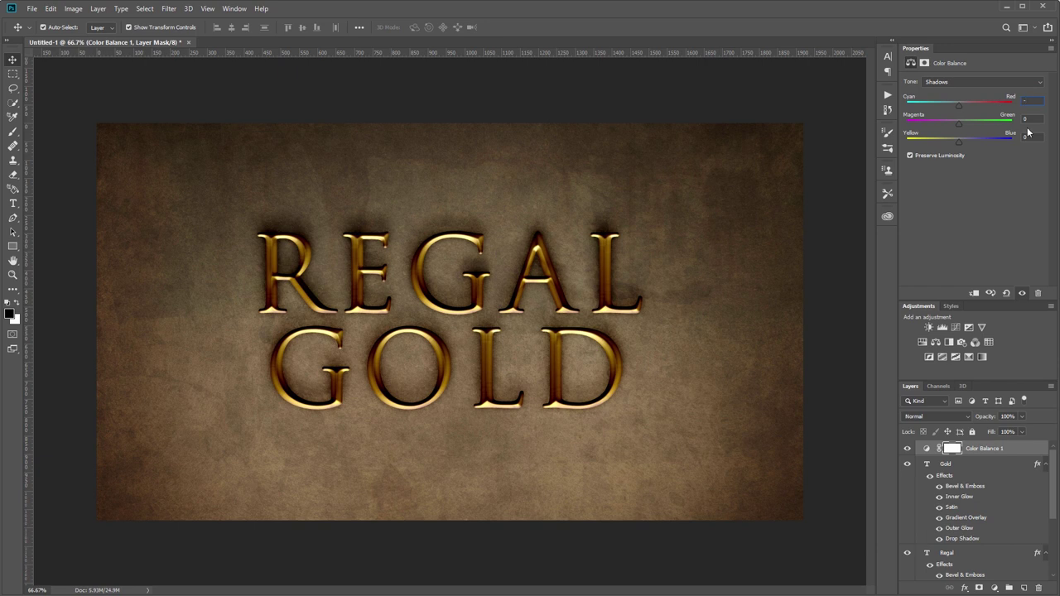
{"action": "type", "text": "18"}
{"action": "key", "text": "Tab"}
{"action": "type", "text": "-"}
{"action": "type", "text": "40"}
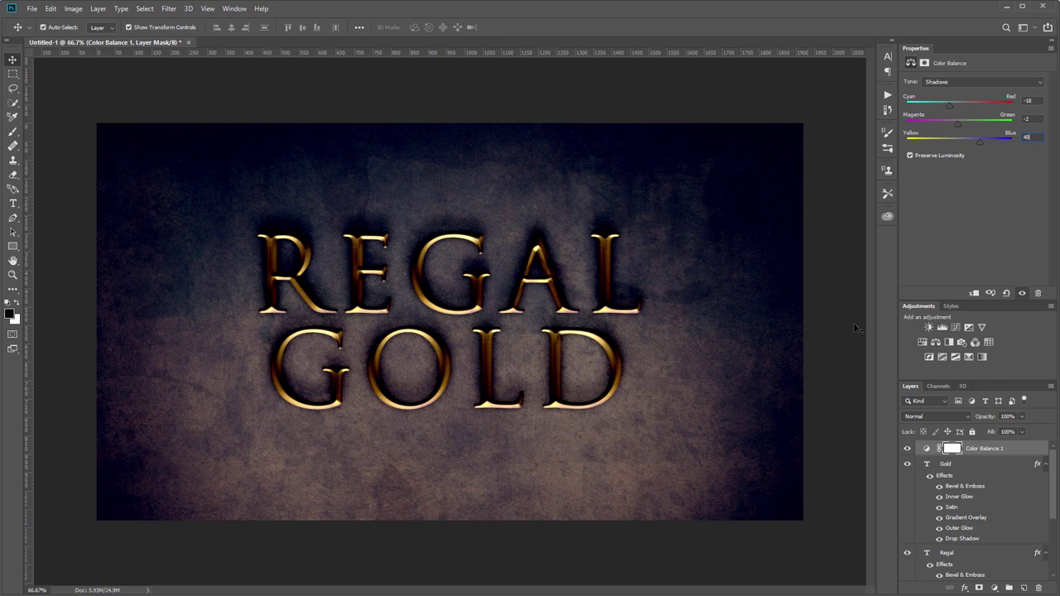
Set highlights Cyan/Red to +15 and turn off Preserve Luminosity.
{"action": "left_click", "coordinate": [950, 85]}
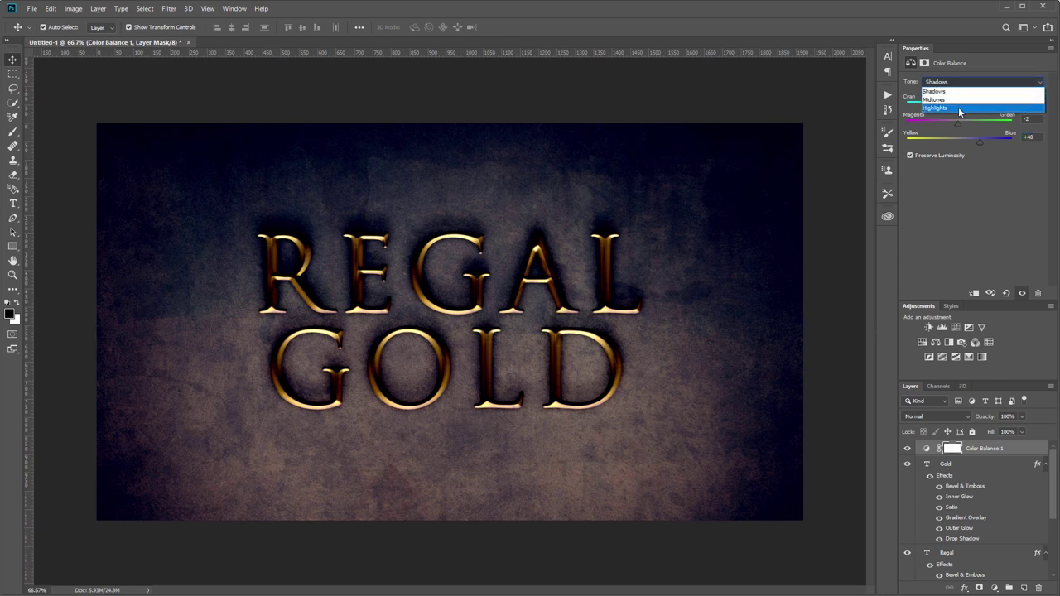
{"action": "left_click", "coordinate": [958, 107]}
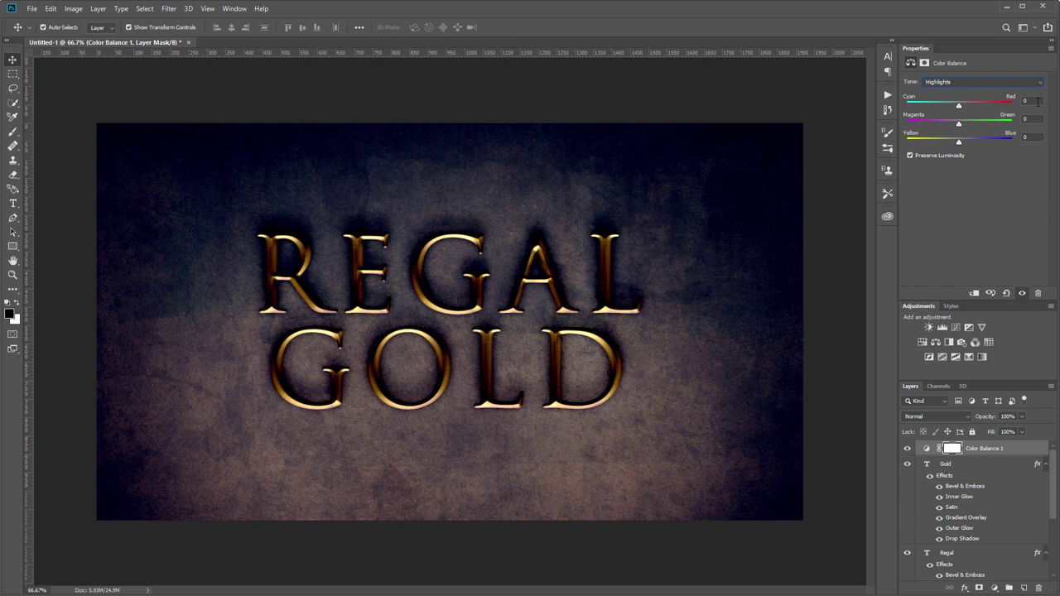
{"action": "left_click", "coordinate": [1027, 101]}
{"action": "type", "text": "15"}
{"action": "left_click", "coordinate": [1034, 137]}
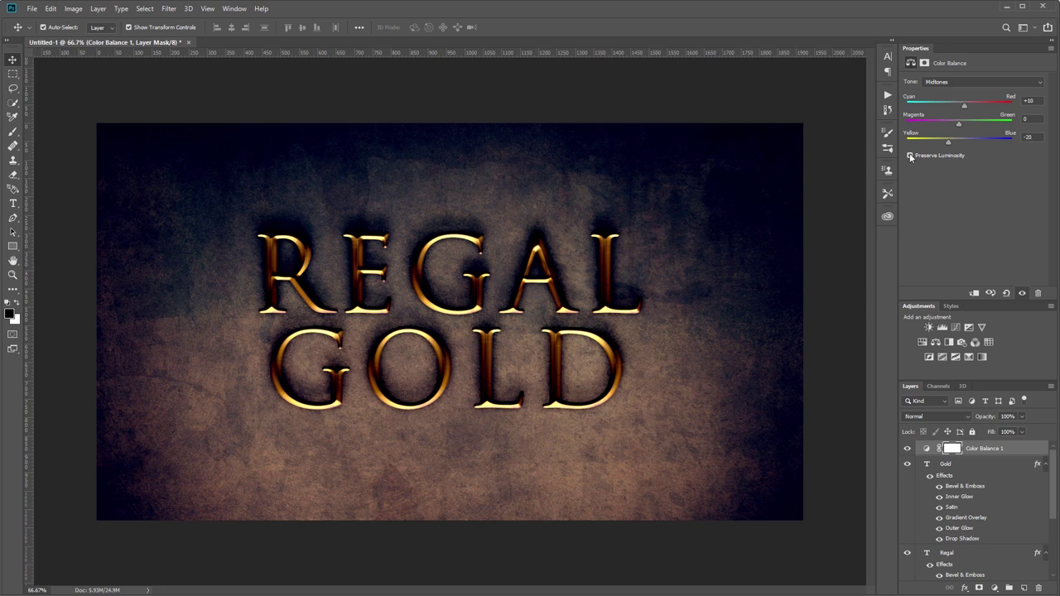
{"action": "left_click", "coordinate": [911, 156]}
{"action": "left_click", "coordinate": [911, 156]}
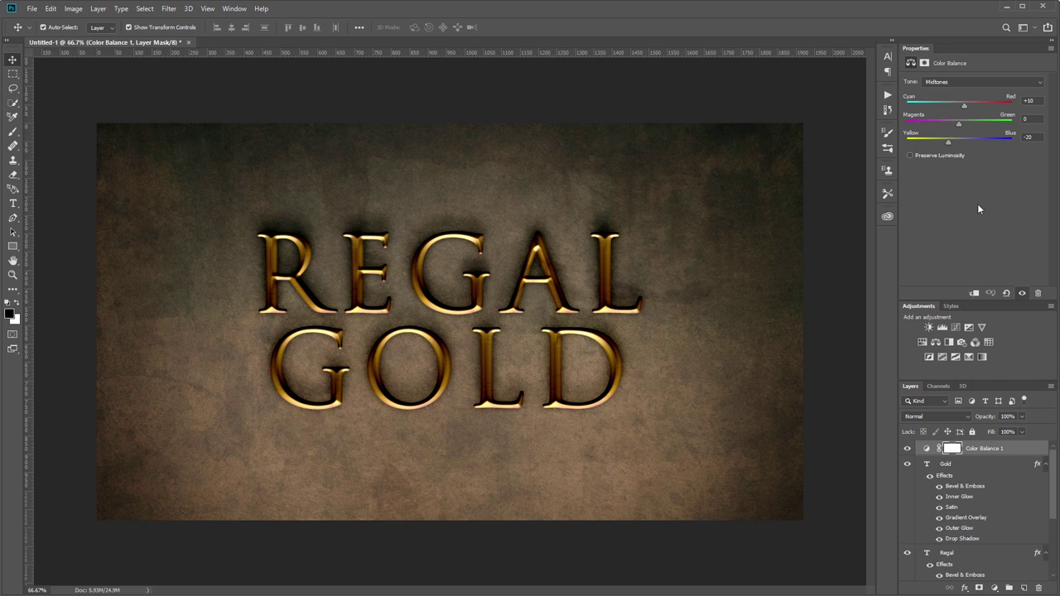
Collapse the GOLD and REGAL layers' effects lists in the Layers panel.
{"action": "left_click", "coordinate": [1047, 464]}
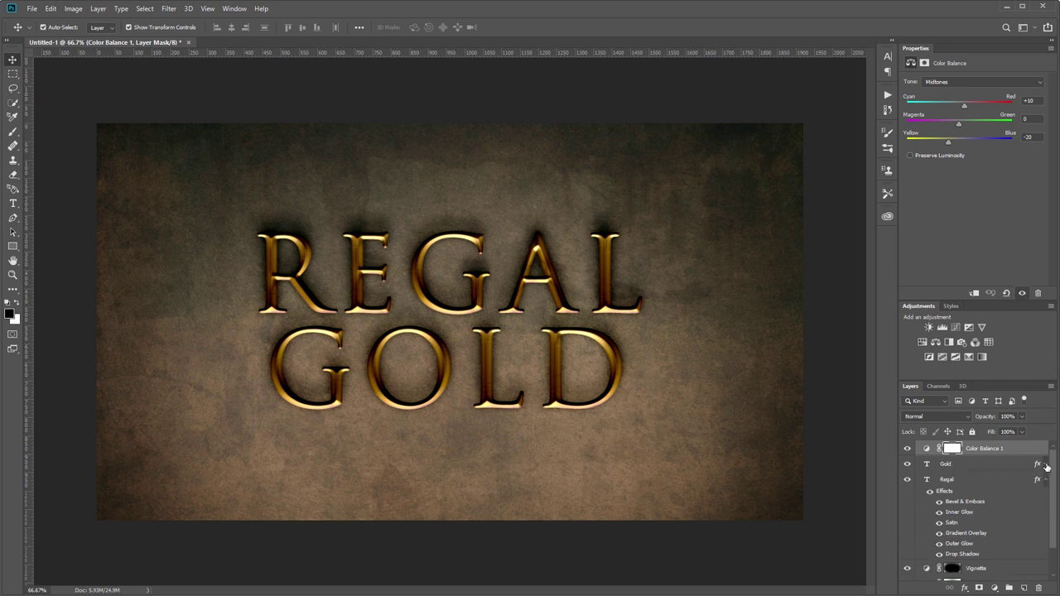
{"action": "left_click", "coordinate": [1045, 482]}
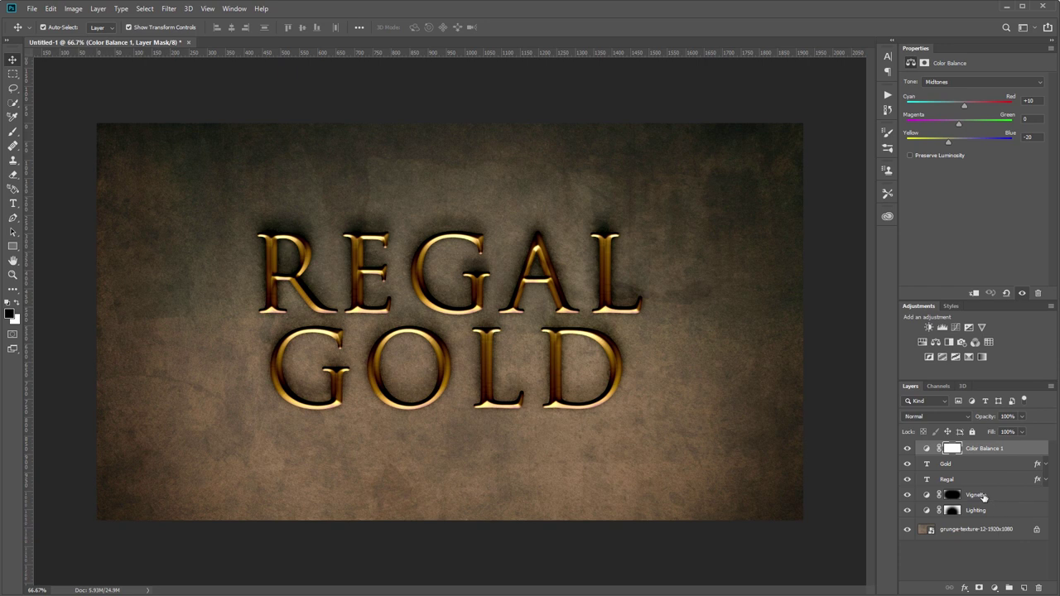
{"action": "left_click", "coordinate": [983, 495]}
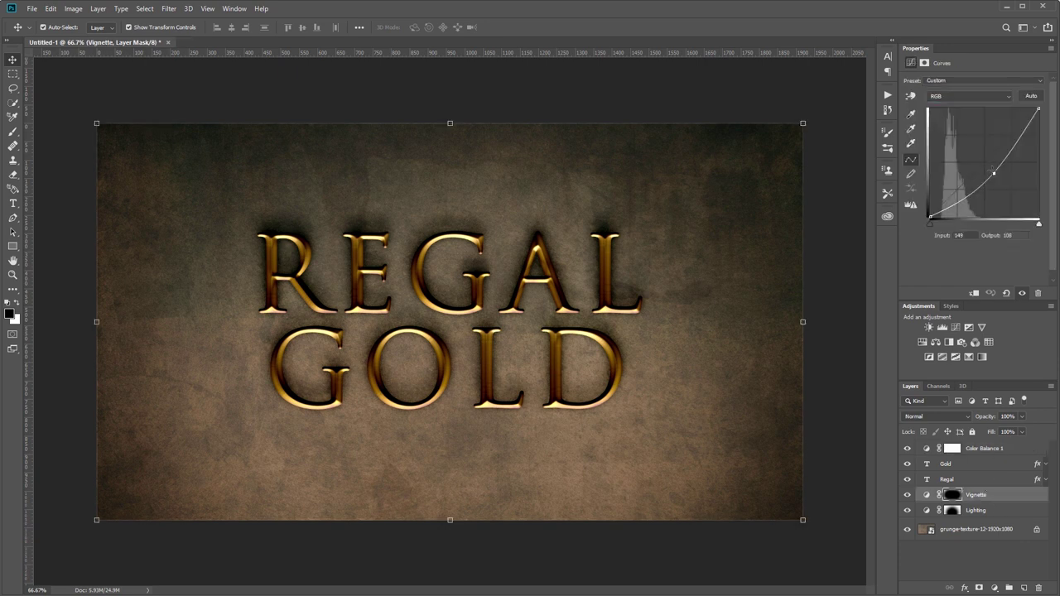
Pull the Lighting curve point lower (158→87) to darken the background edges.
{"action": "left_click", "coordinate": [985, 510]}
{"action": "left_click_drag", "start_coordinate": [996, 179], "coordinate": [998, 177]}
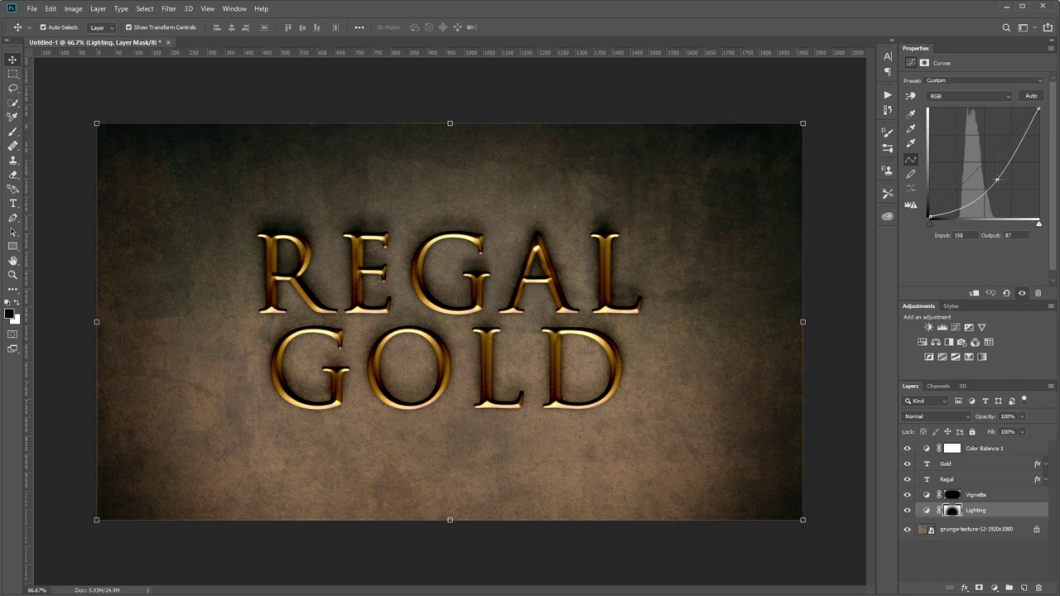
{"action": "left_click", "coordinate": [986, 494]}
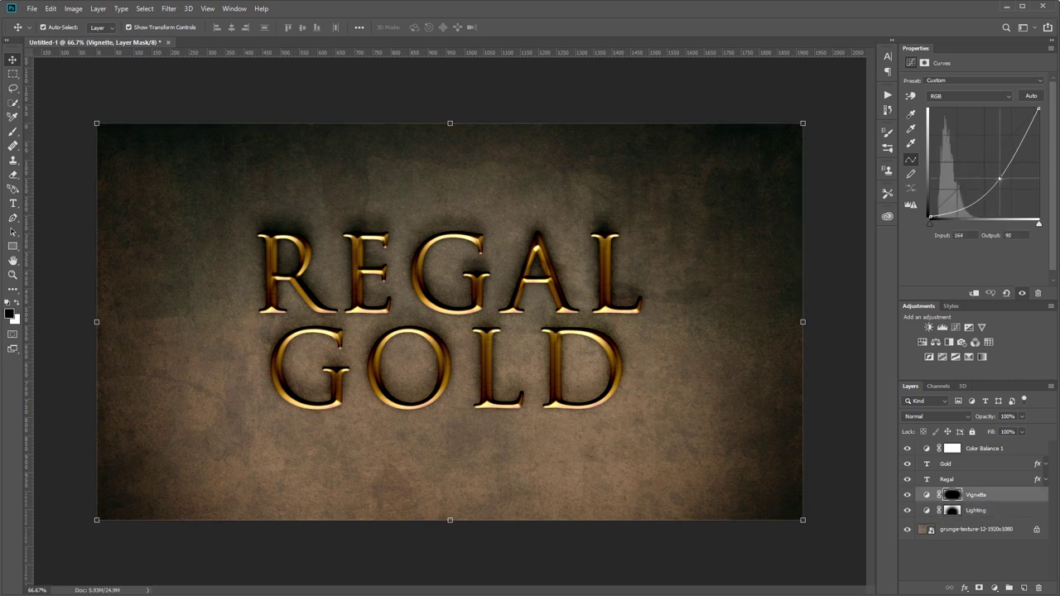
{"action": "left_click", "coordinate": [837, 145]}
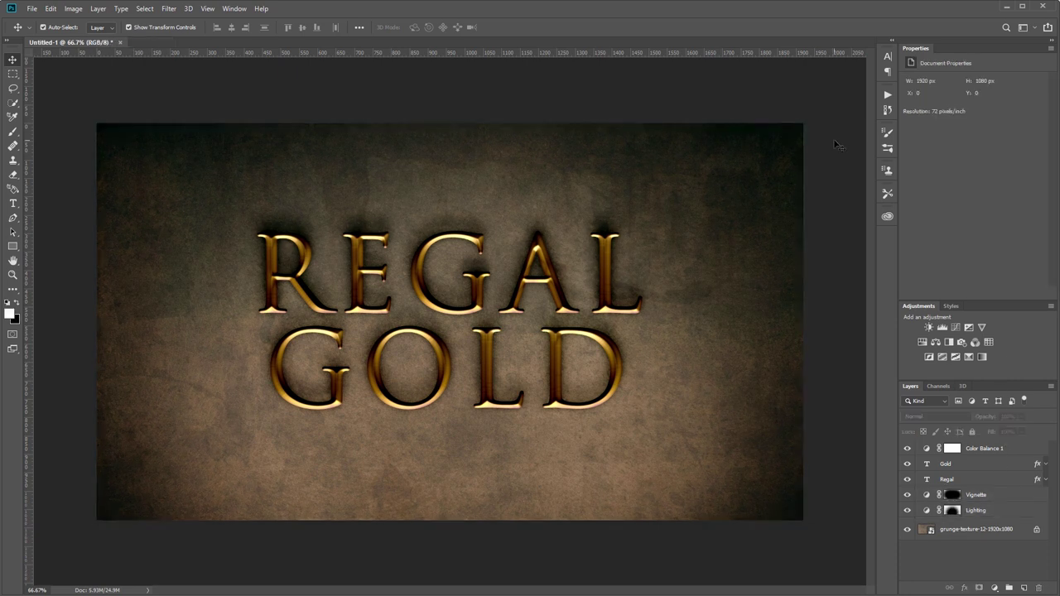